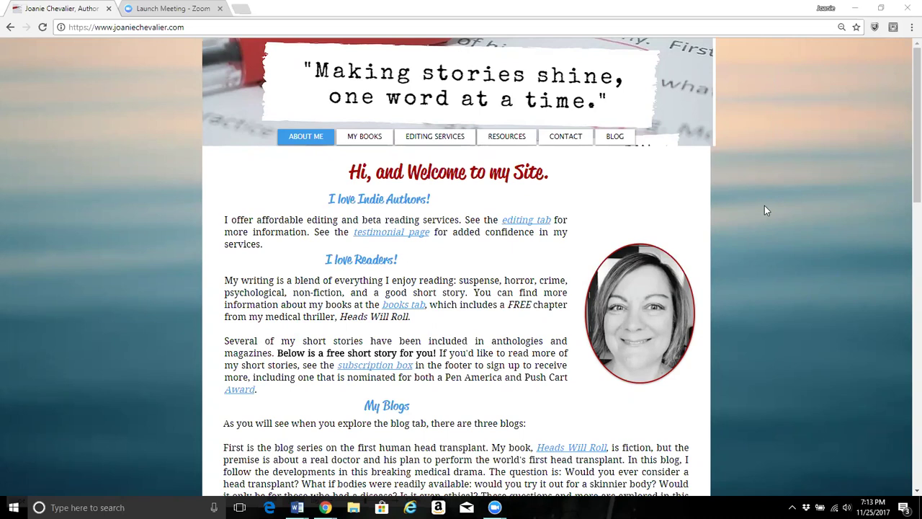
# Step: Switch to Word, bring up the document "I Am - For Redlining" and maximize its window
pyautogui.moveTo(297, 507)
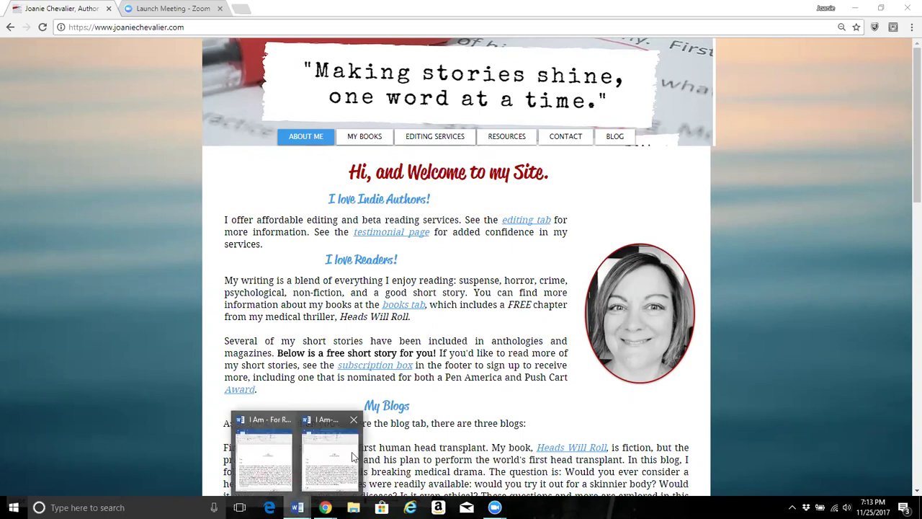
pyautogui.moveTo(332, 458)
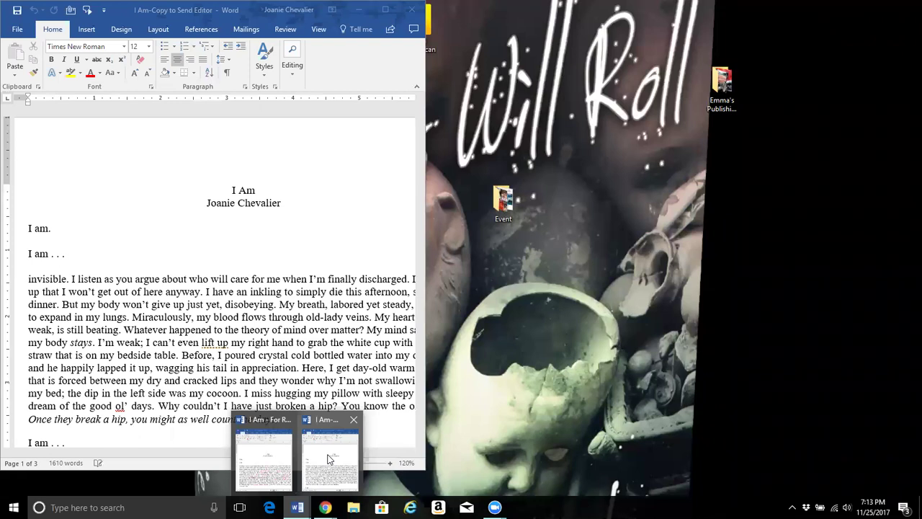
pyautogui.click(327, 459)
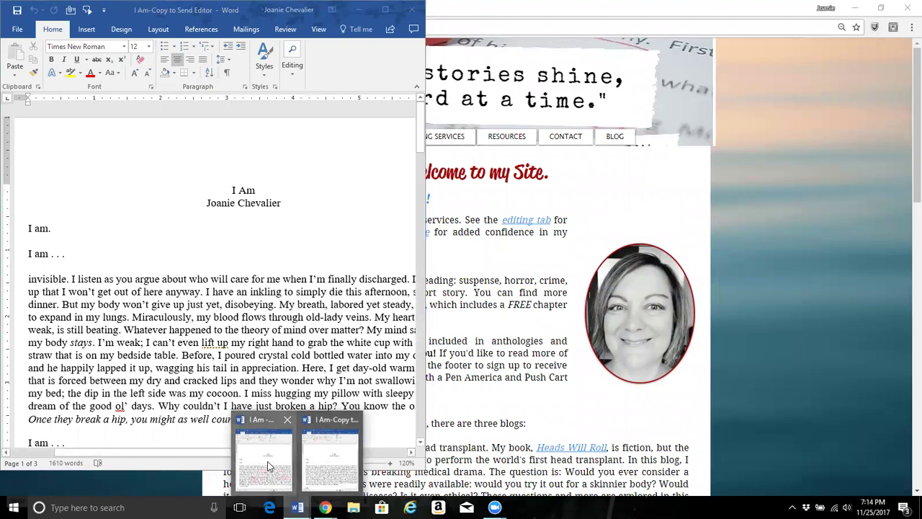
pyautogui.click(263, 465)
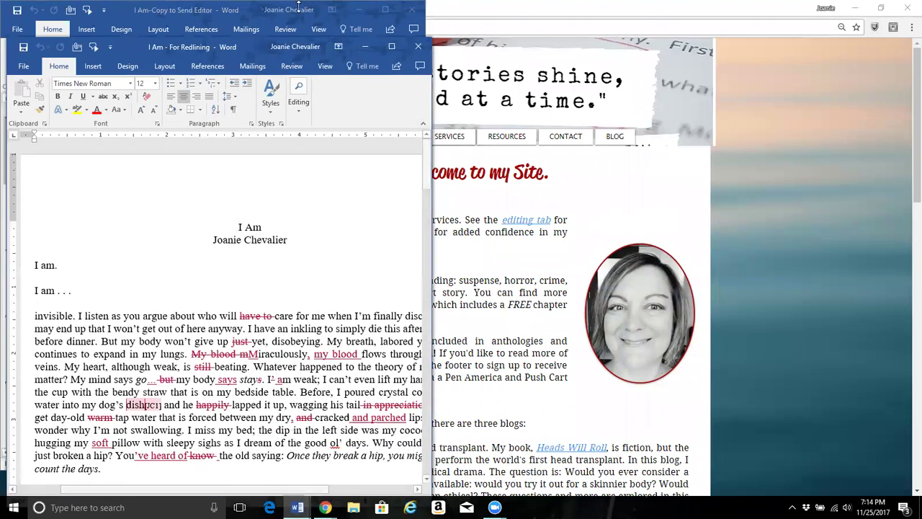
pyautogui.click(392, 47)
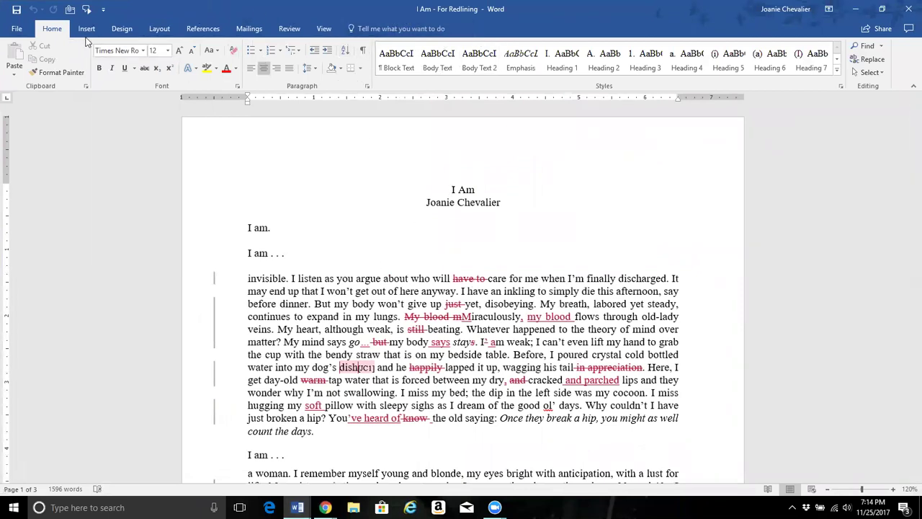
# Step: Set the review display to No Markup and view the story's clean text
pyautogui.click(288, 28)
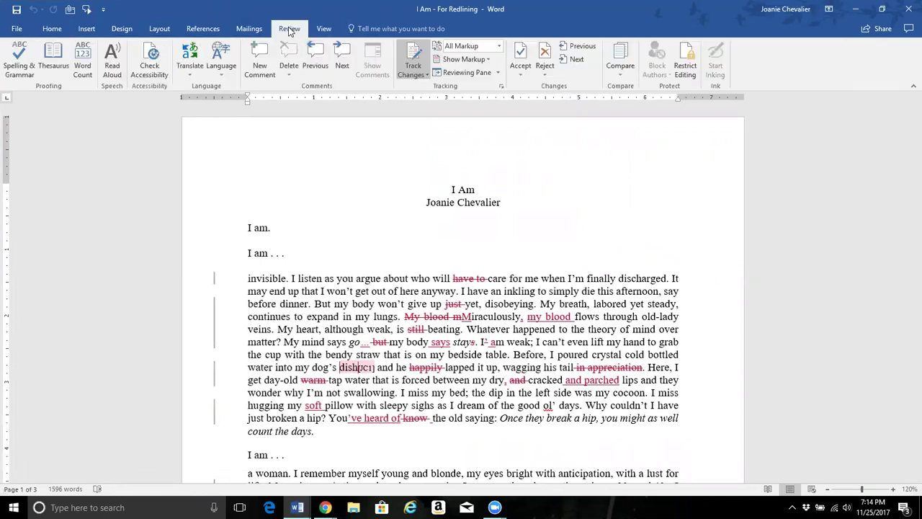
pyautogui.click(500, 48)
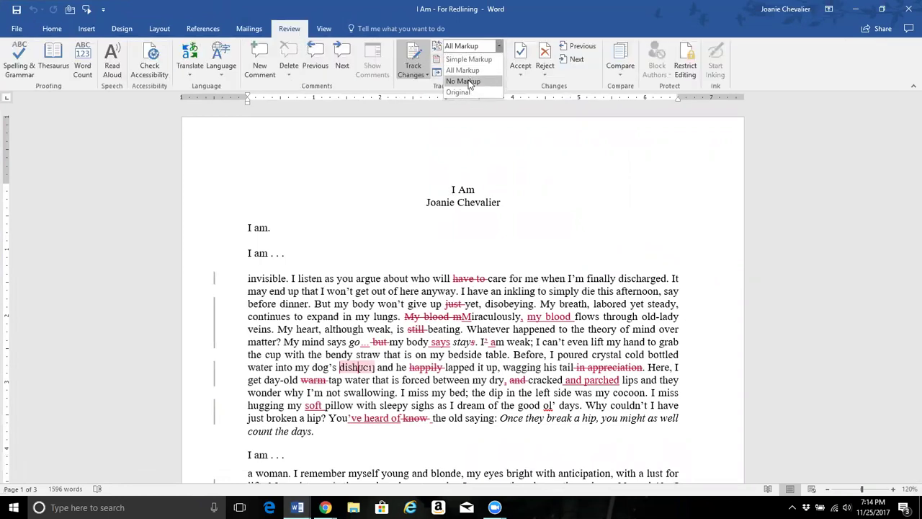
pyautogui.click(464, 82)
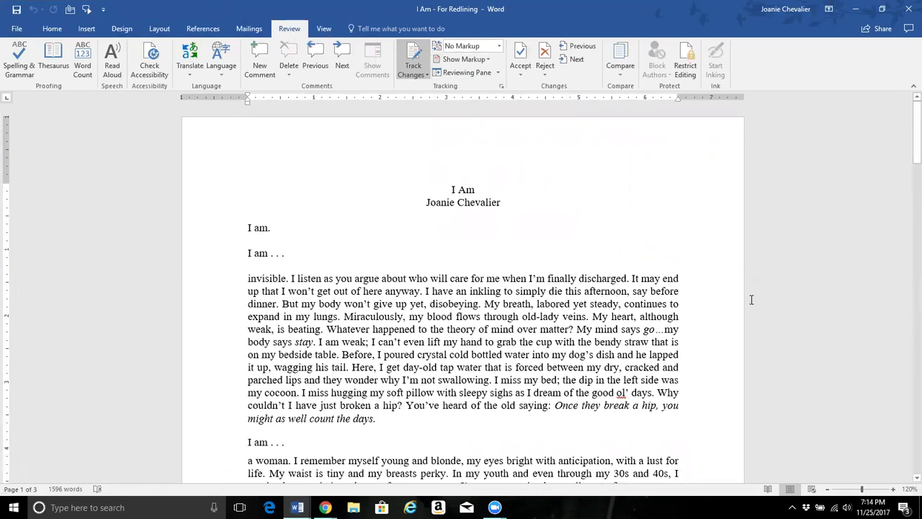
pyautogui.scroll(-3, 751, 299)
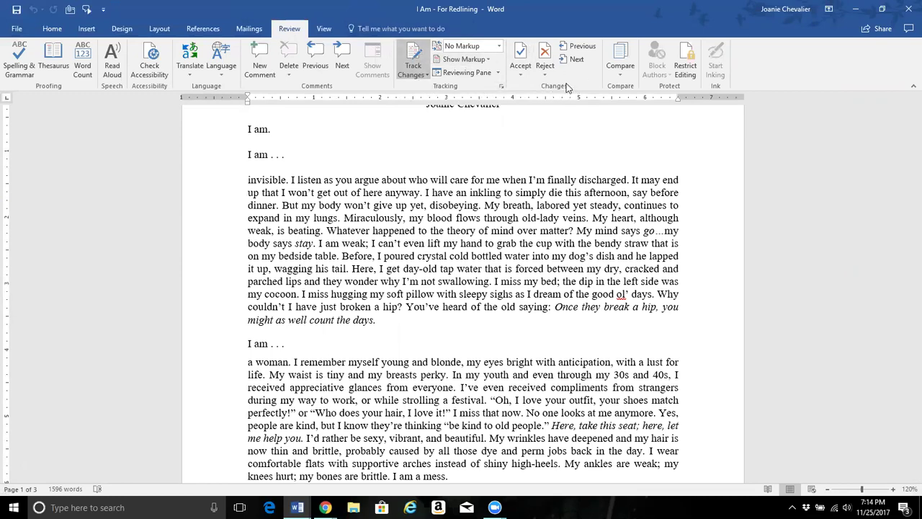
# Step: Set the review display to All Markup so the edits show in the text
pyautogui.click(499, 46)
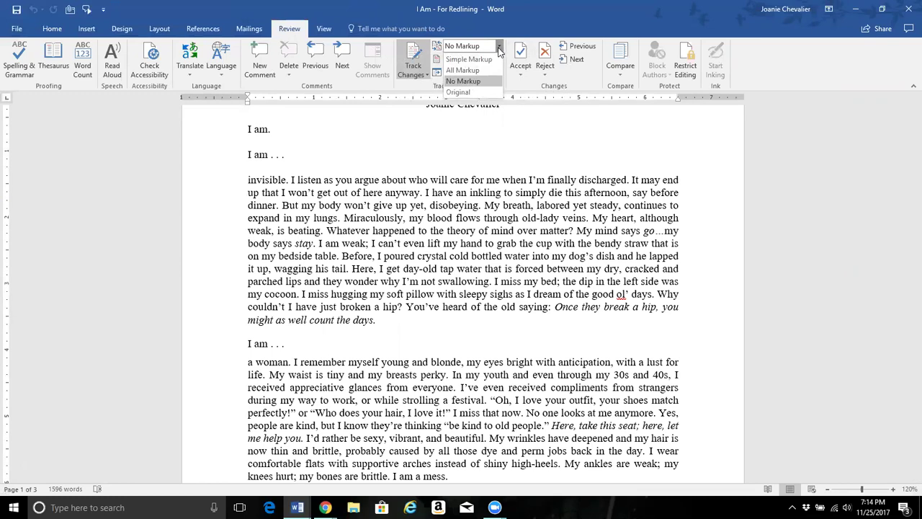
pyautogui.click(479, 72)
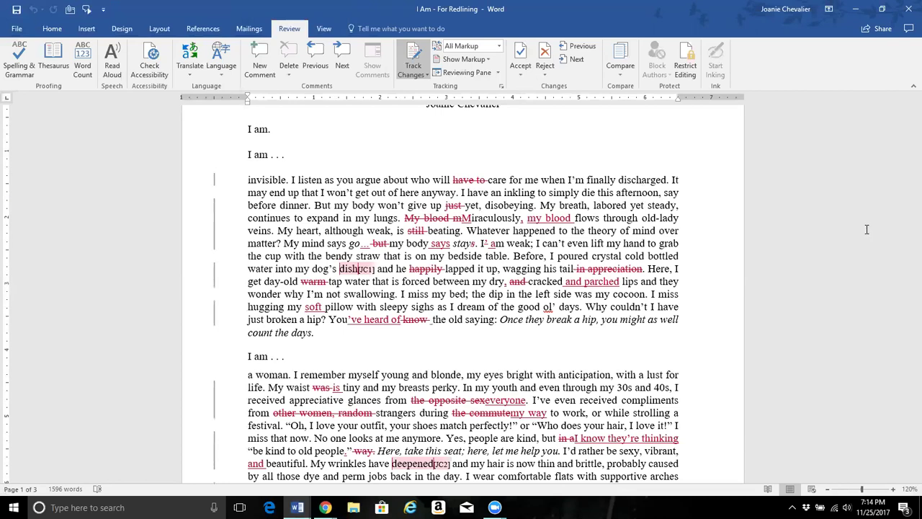
pyautogui.moveTo(598, 278)
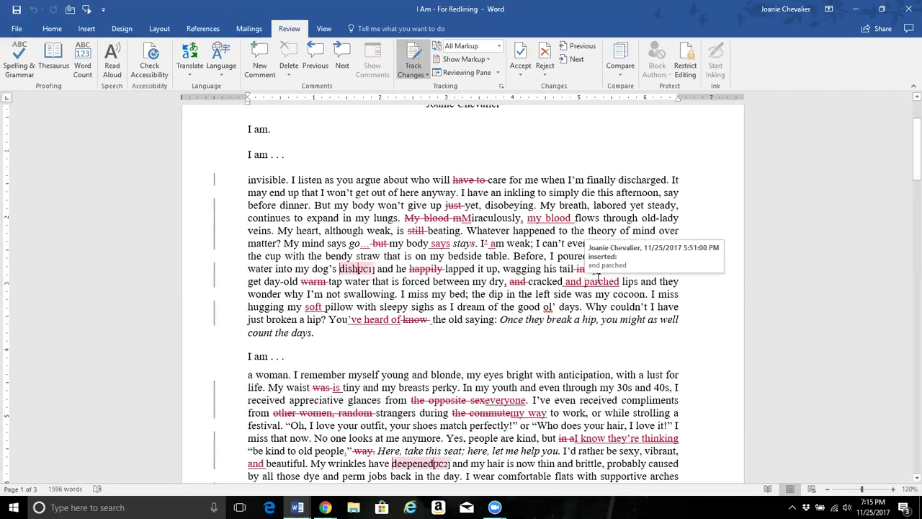
pyautogui.click(498, 48)
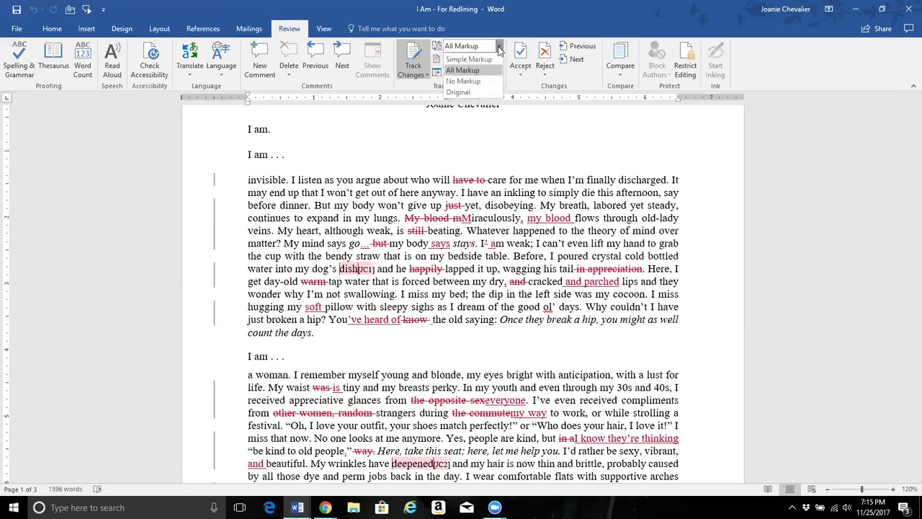
pyautogui.click(465, 70)
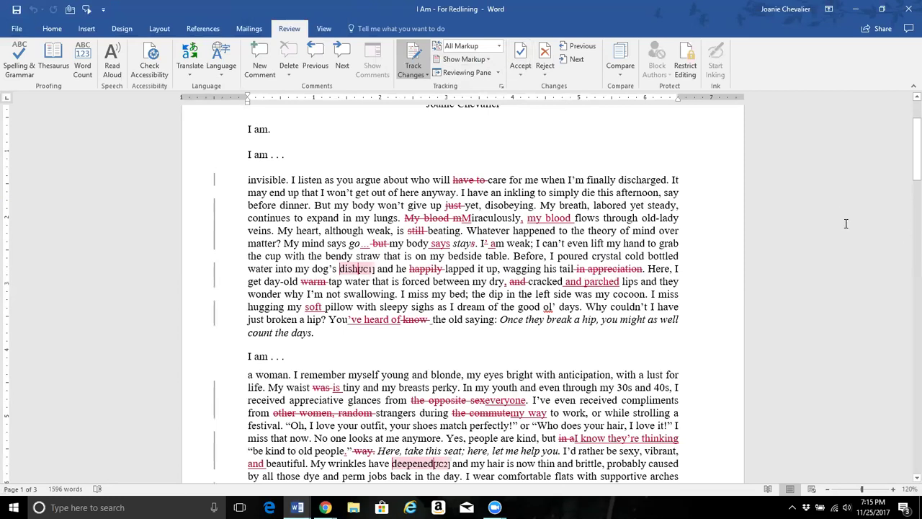
# Step: With Track Changes on, delete "unruly" and "birth" before "mom. Maybe" in page 2's first paragraph, and insert "to see" before "you!"
pyautogui.moveTo(906, 157); pyautogui.dragTo(906, 257)
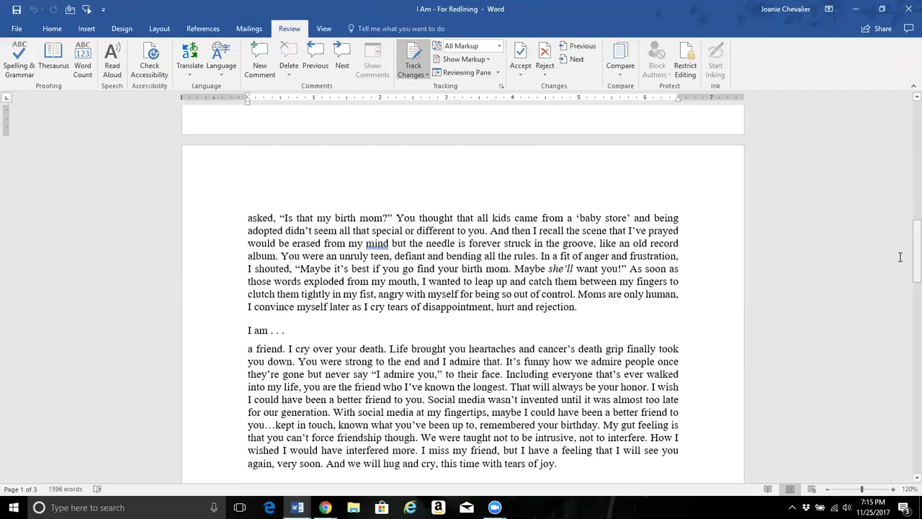
pyautogui.click(425, 75)
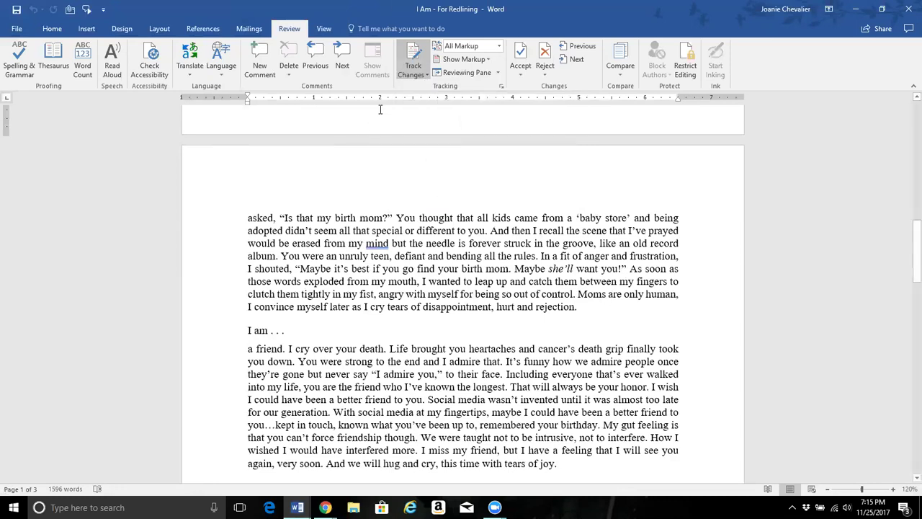
pyautogui.click(425, 297)
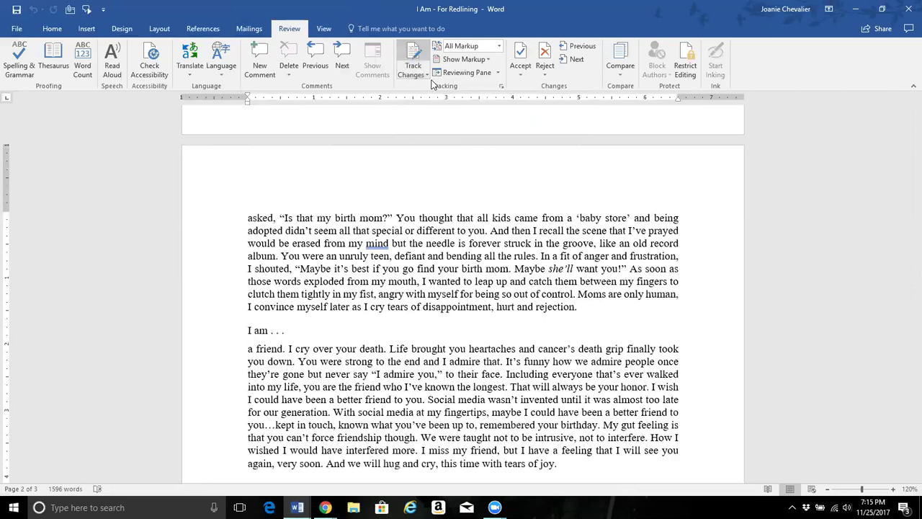
pyautogui.click(418, 61)
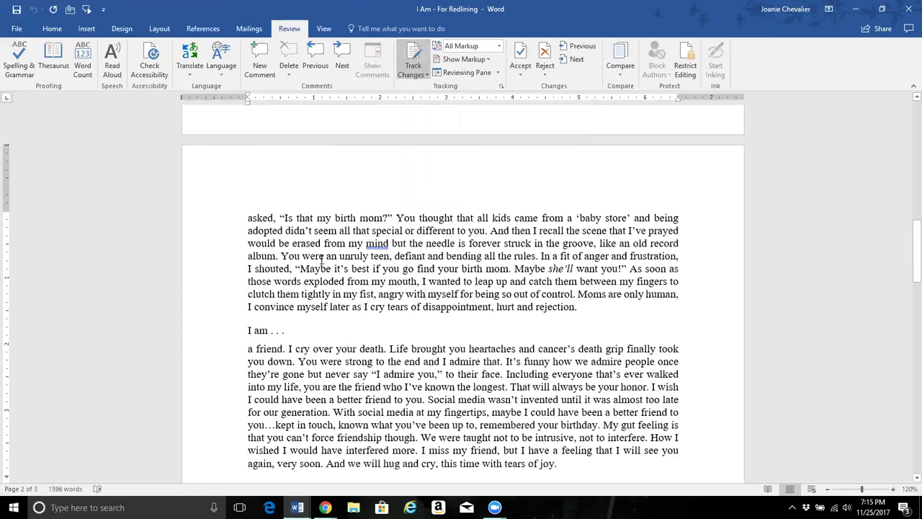
pyautogui.moveTo(341, 256); pyautogui.dragTo(369, 256)
pyautogui.press('Delete')
pyautogui.doubleClick(464, 269)
pyautogui.press('Delete')
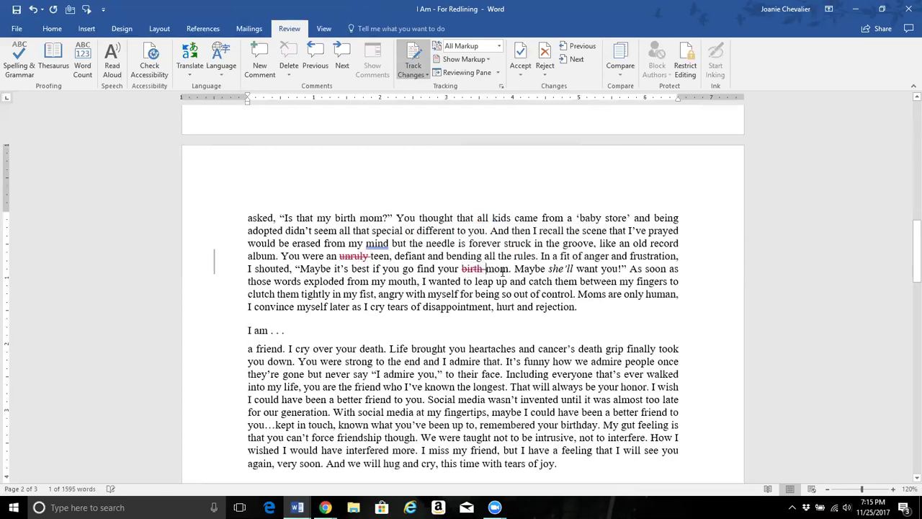
pyautogui.click(598, 268)
pyautogui.write('to see')
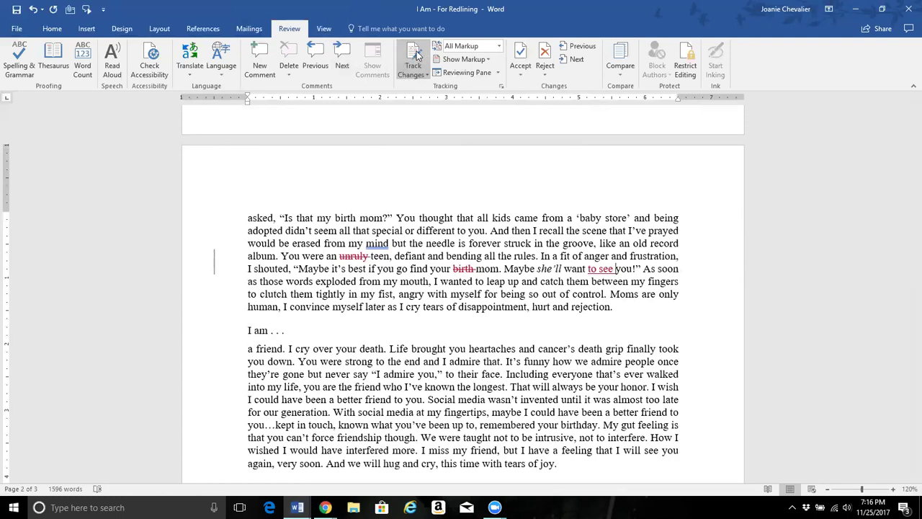
# Step: Turn off Track Changes and indent the first lines of the "a friend" and "grateful" paragraphs and the "I am . . ." line above each
pyautogui.click(247, 330)
pyautogui.press('Tab')
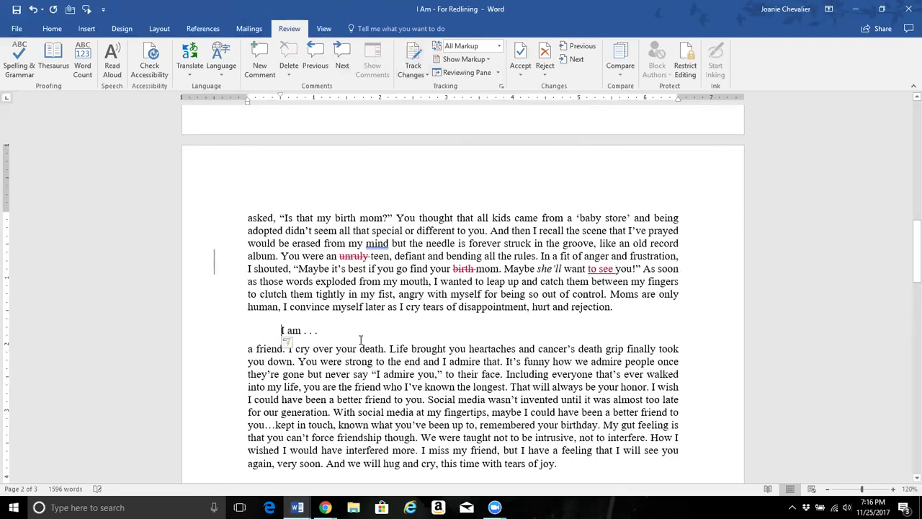
pyautogui.click(248, 349)
pyautogui.press('Tab')
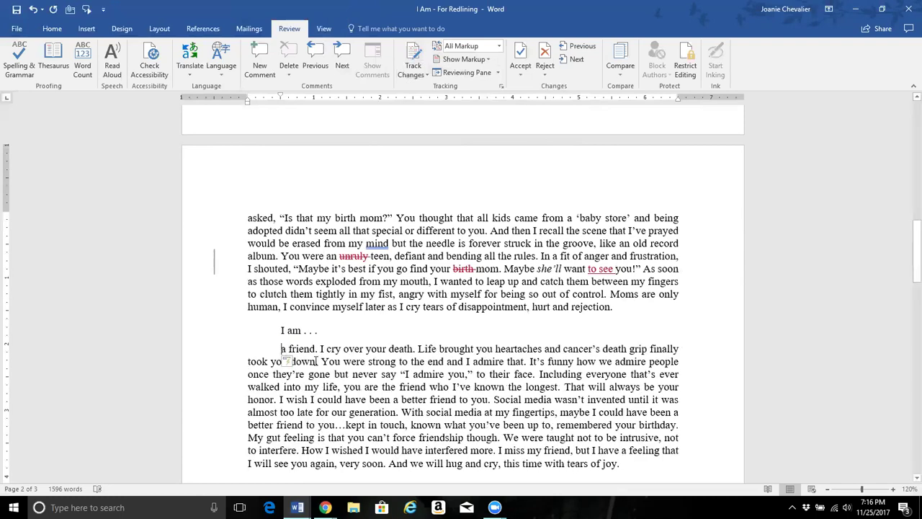
pyautogui.scroll(-3, 316, 353)
pyautogui.click(249, 355)
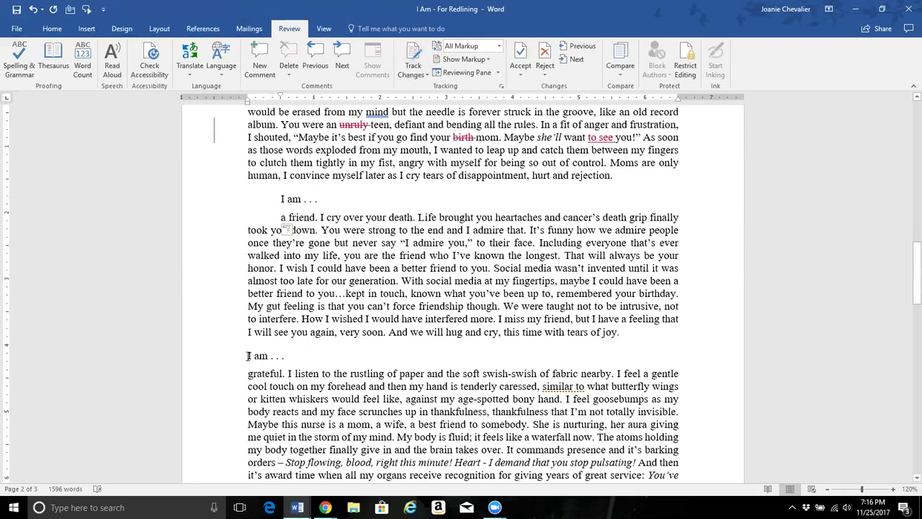
pyautogui.press('Tab')
pyautogui.click(249, 373)
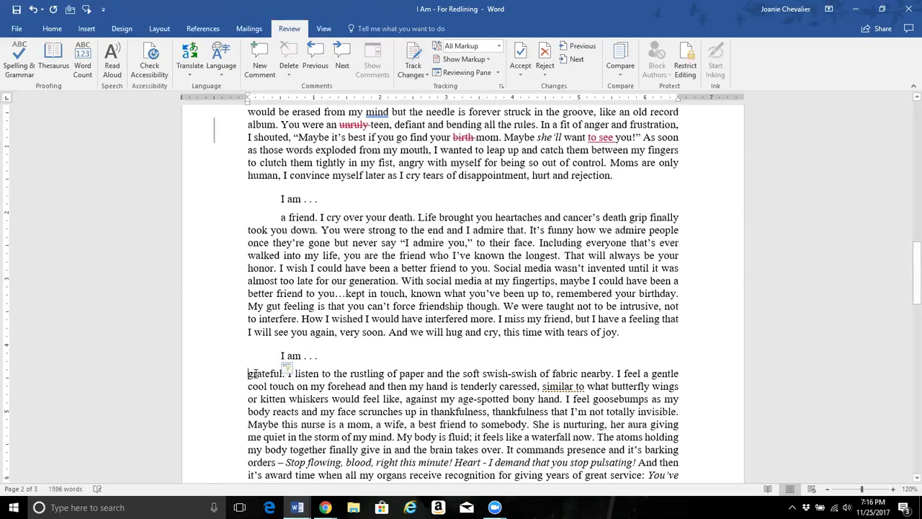
pyautogui.press('Tab')
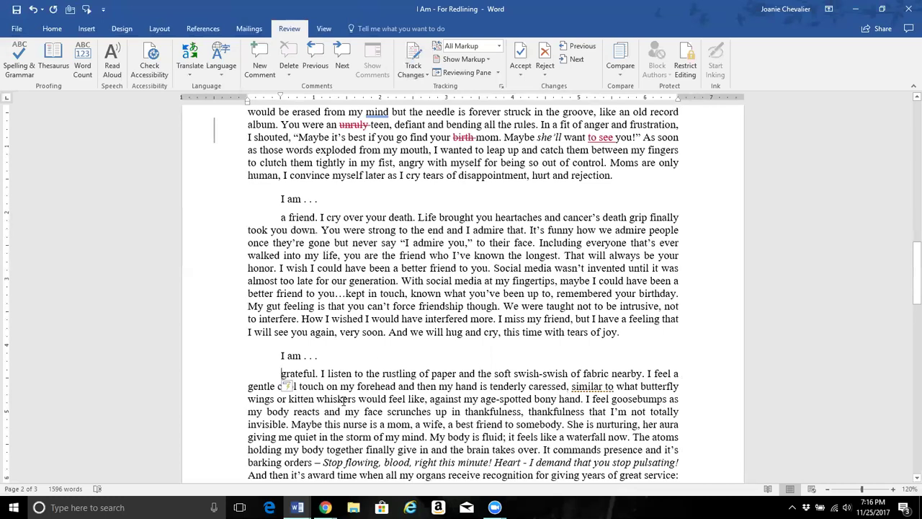
# Step: Start a new paragraph with a first-line indent at "Moms are only human"
pyautogui.scroll(2, 356, 310)
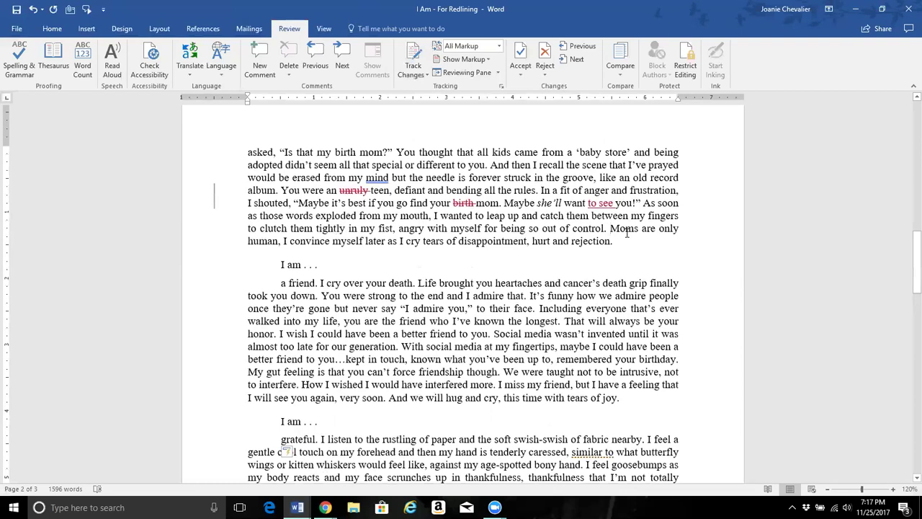
pyautogui.click(610, 228)
pyautogui.press('Return')
pyautogui.press('Tab')
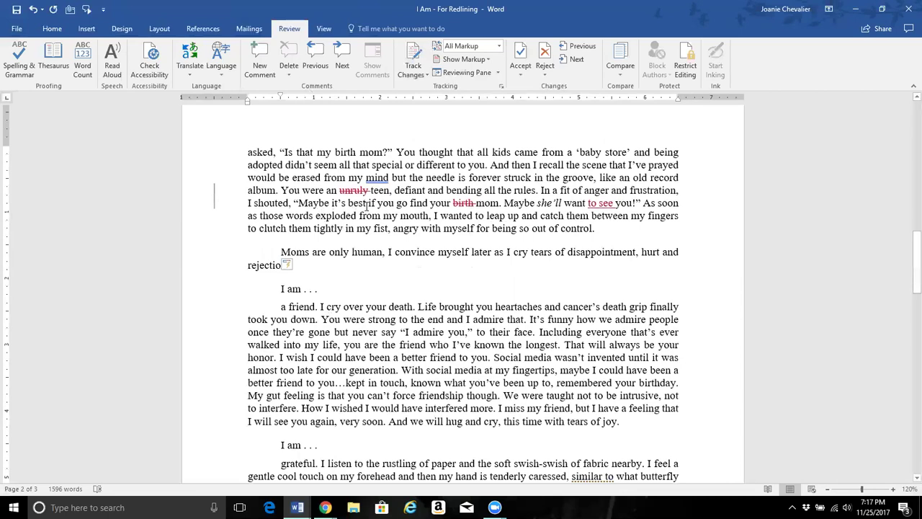
# Step: With Track Changes back on, delete the "y" and space of "my" before "mouth" and start an indented paragraph at "I wanted to leap up"
pyautogui.click(413, 58)
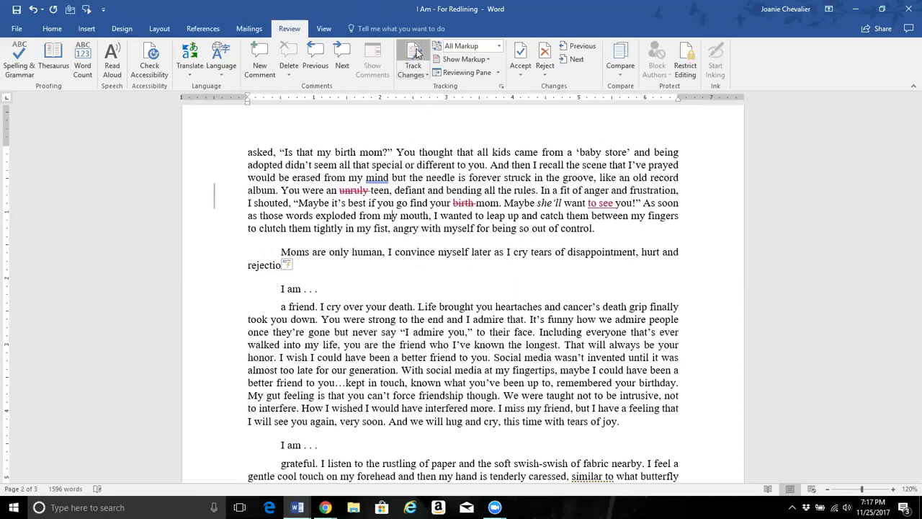
pyautogui.doubleClick(393, 217)
pyautogui.press('Delete')
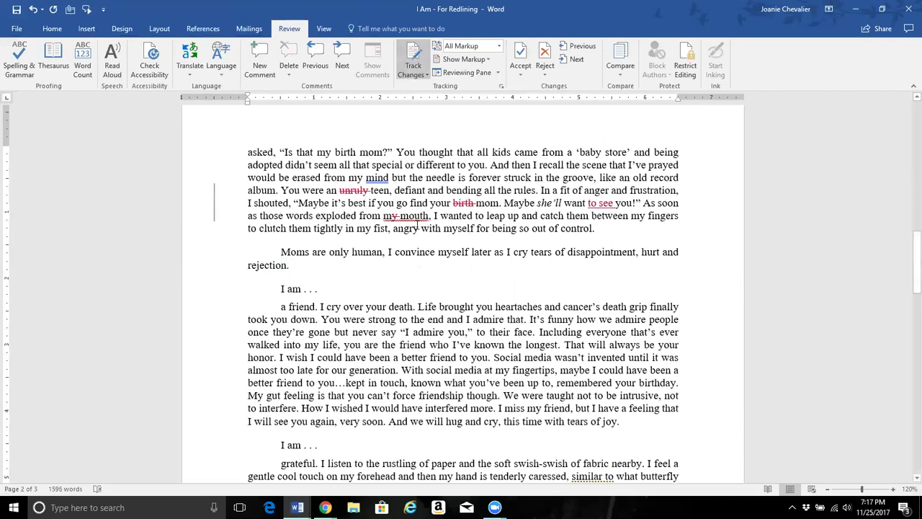
pyautogui.click(434, 216)
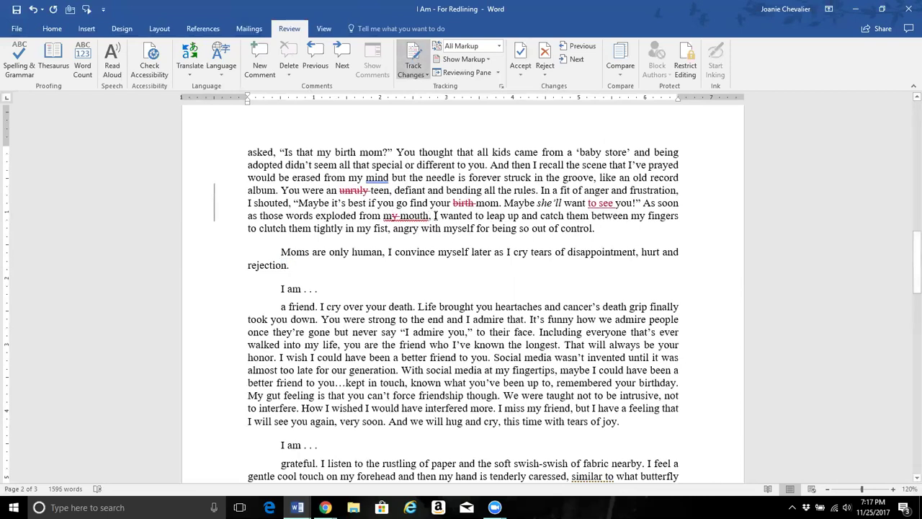
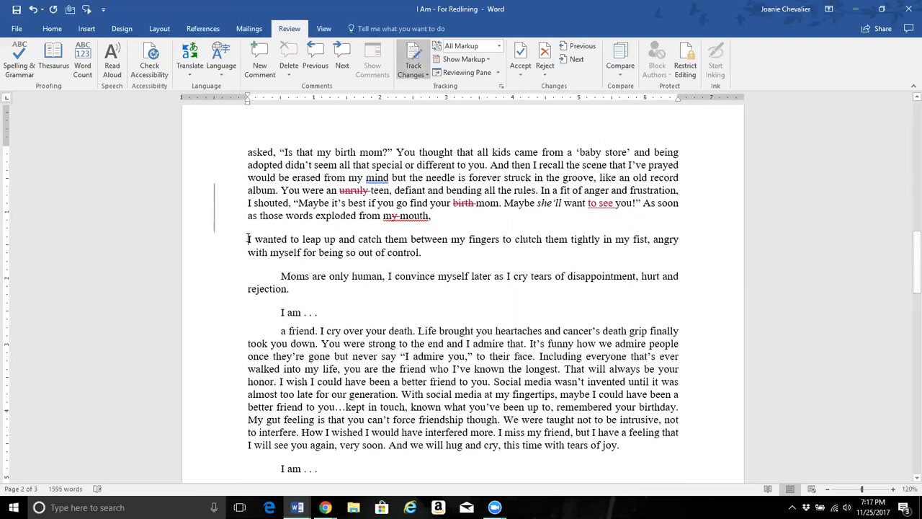
pyautogui.press('Tab')
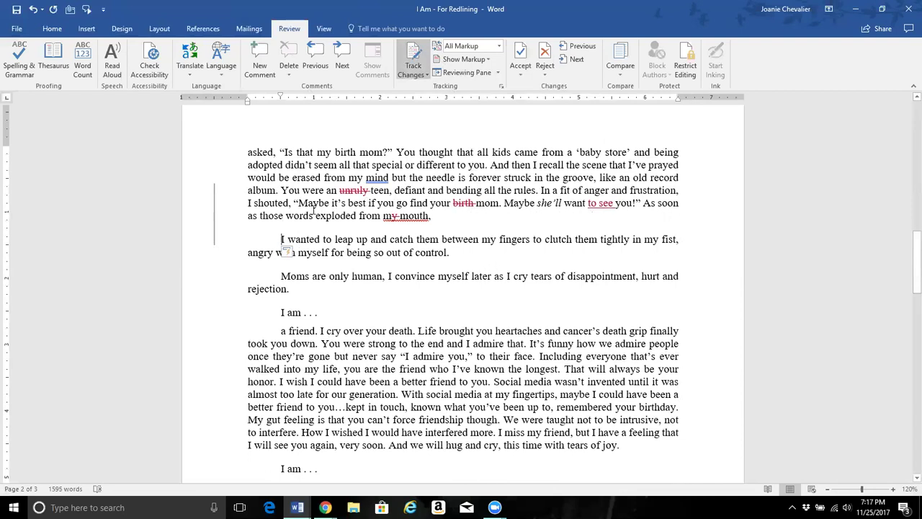
# Step: Set the markup balloons option to Show Revisions in Balloons
pyautogui.click(487, 61)
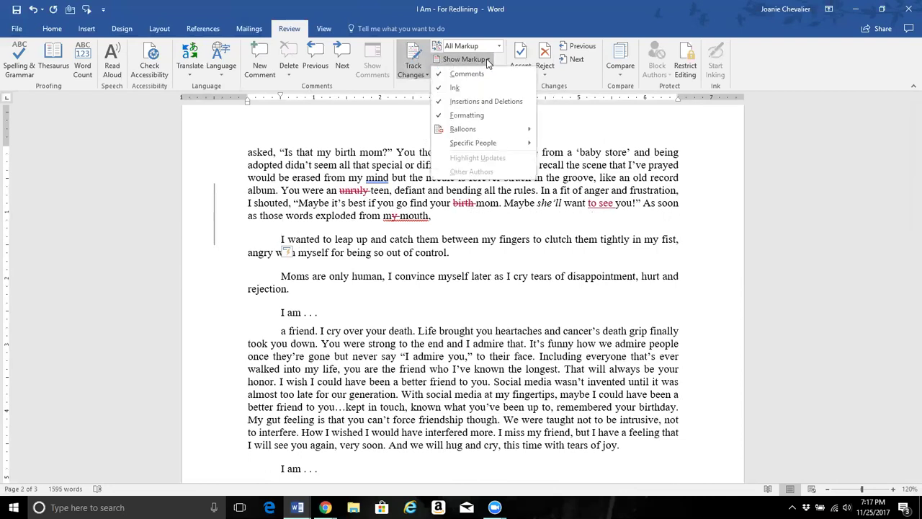
pyautogui.moveTo(470, 129)
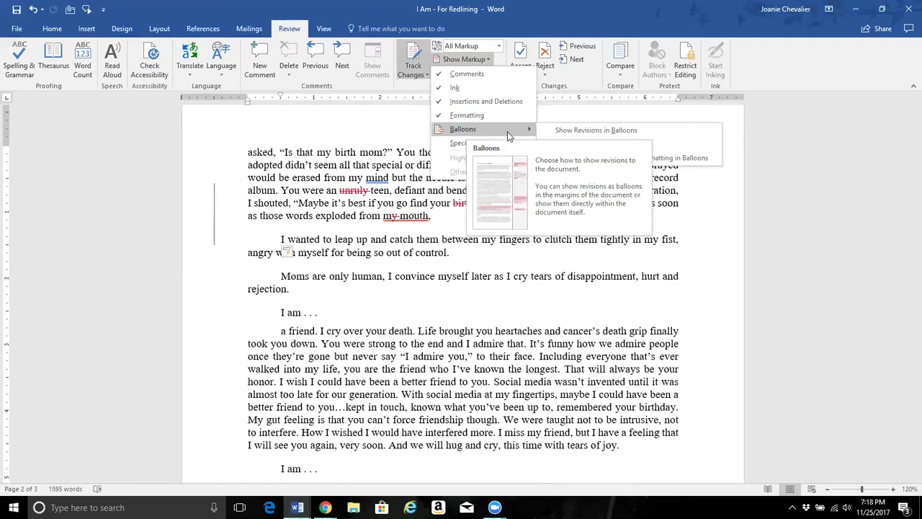
pyautogui.click(594, 134)
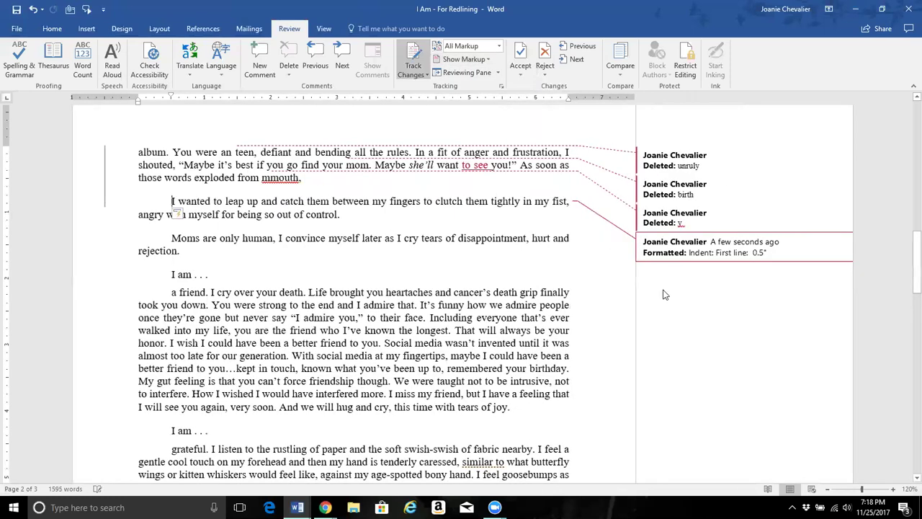
# Step: Set the markup balloons option to Show Only Comments and Formatting in Balloons and view the comment balloons beside the first paragraphs
pyautogui.scroll(6, 677, 292)
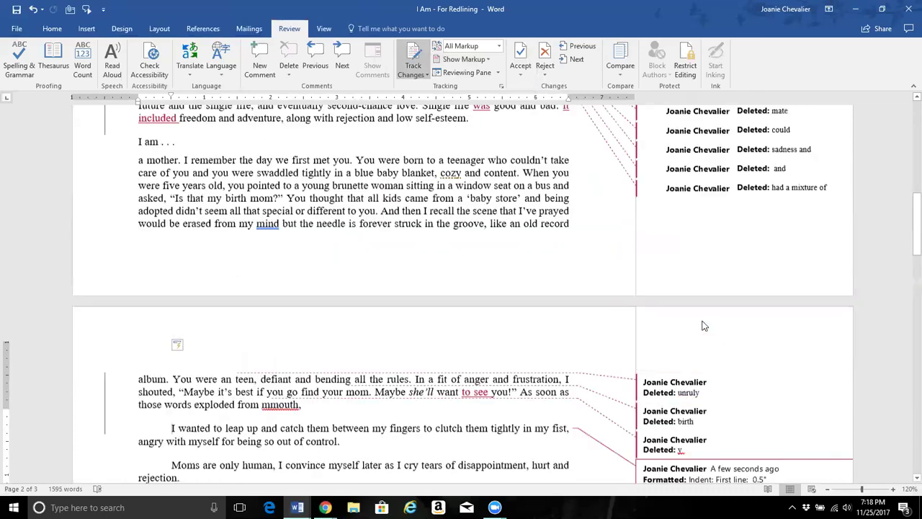
pyautogui.scroll(8, 704, 326)
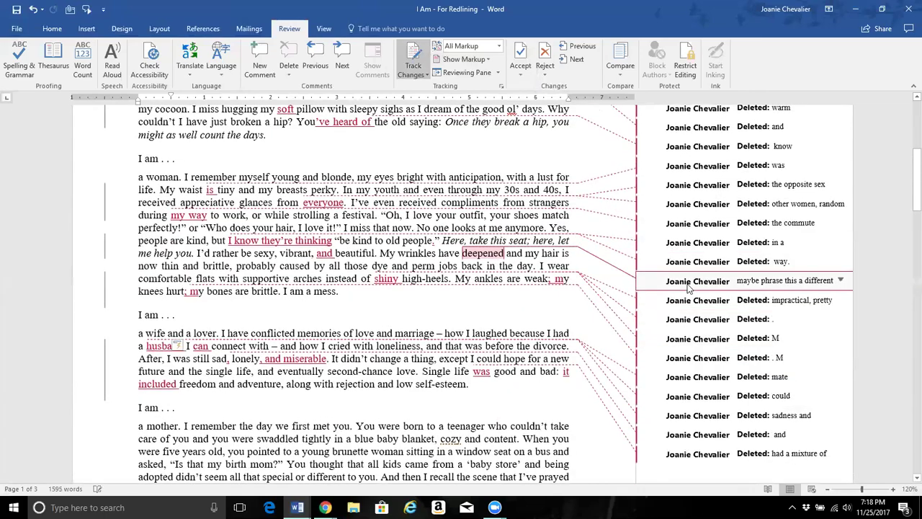
pyautogui.scroll(3, 692, 151)
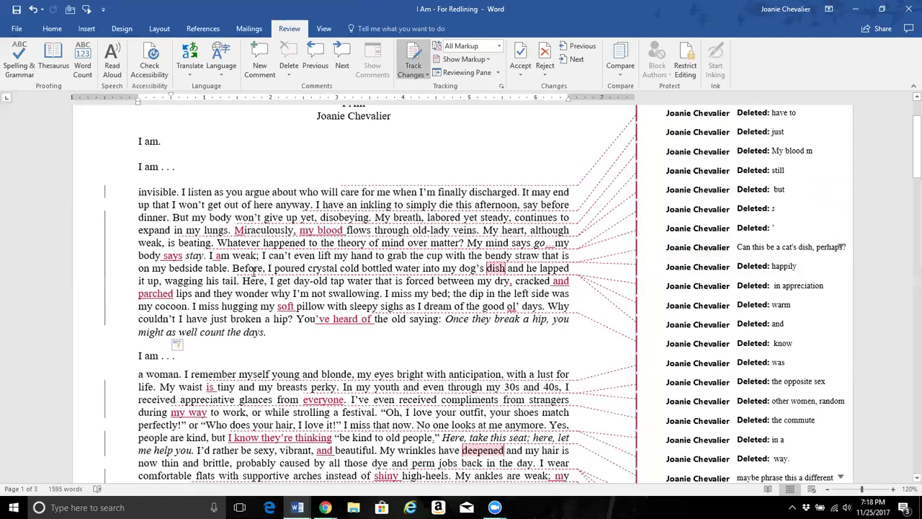
pyautogui.click(254, 269)
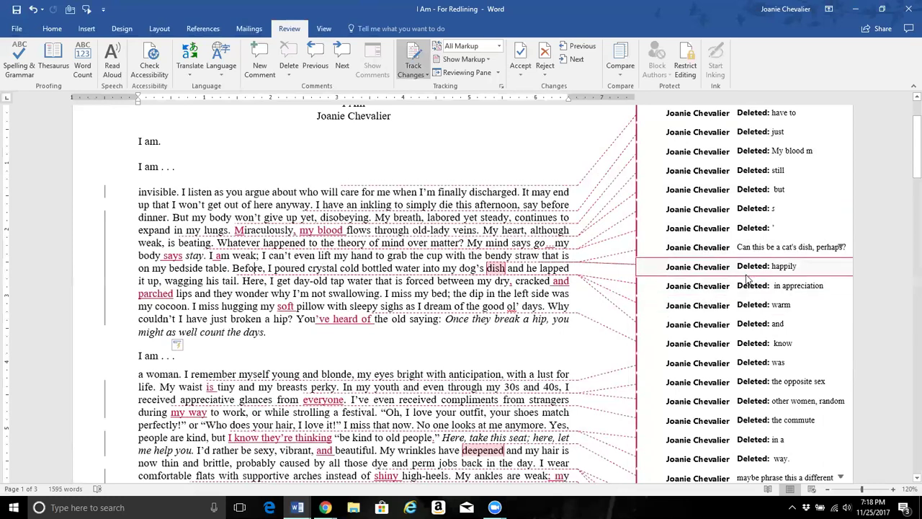
pyautogui.click(485, 62)
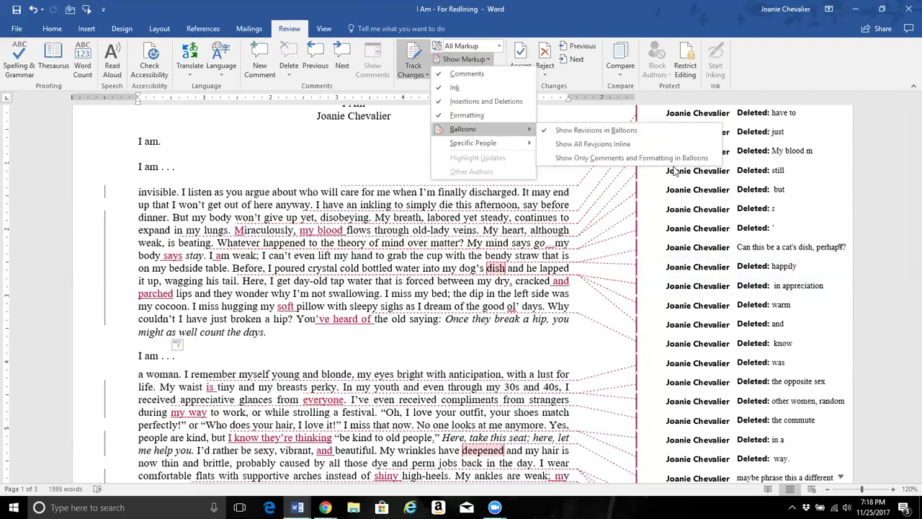
pyautogui.click(577, 163)
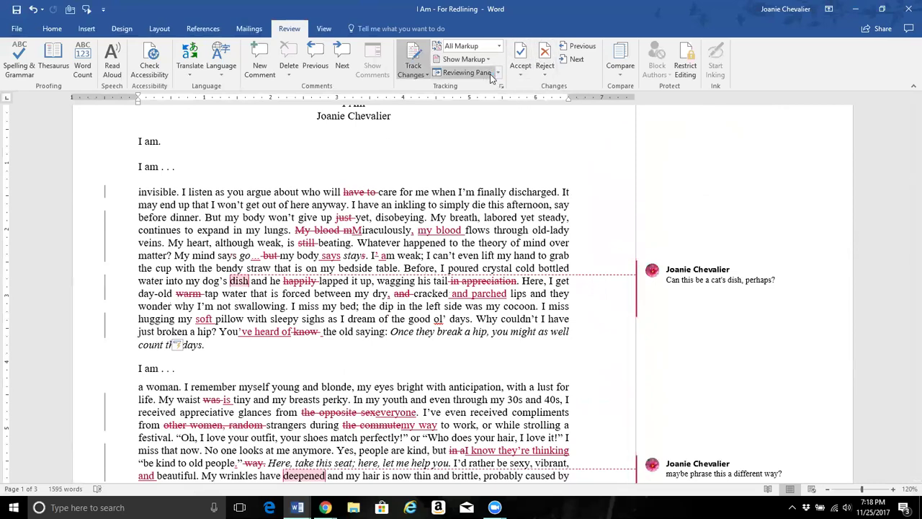
pyautogui.moveTo(700, 308)
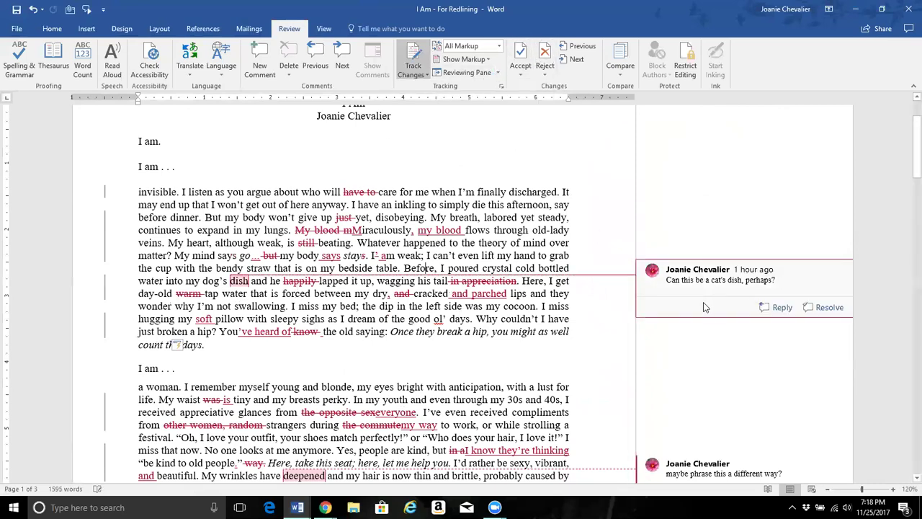
pyautogui.scroll(-3, 710, 344)
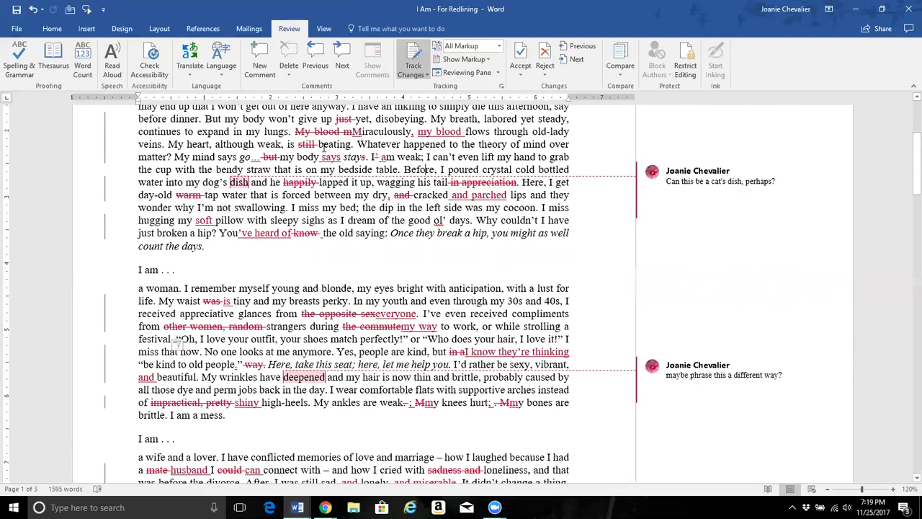
pyautogui.moveTo(688, 181)
pyautogui.scroll(5, 869, 281)
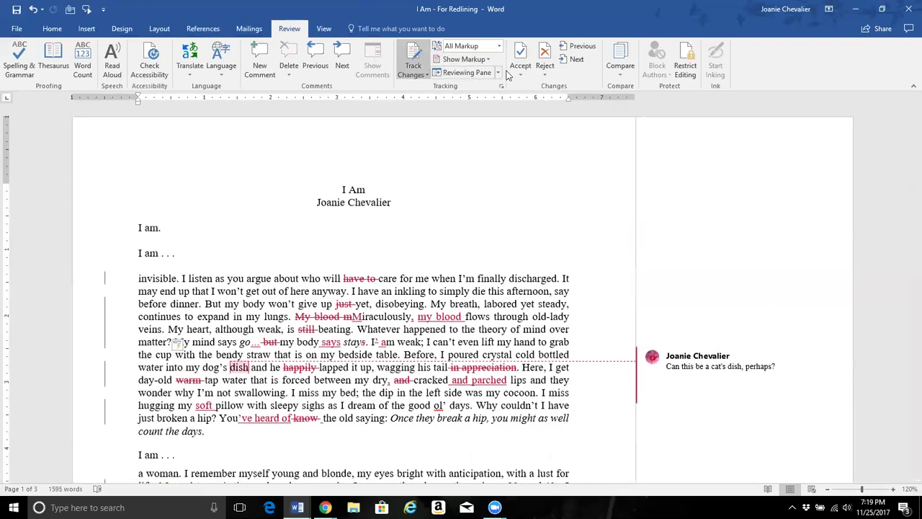
# Step: Show the Reviewing Pane in its vertical layout and look down its list of revisions
pyautogui.click(498, 73)
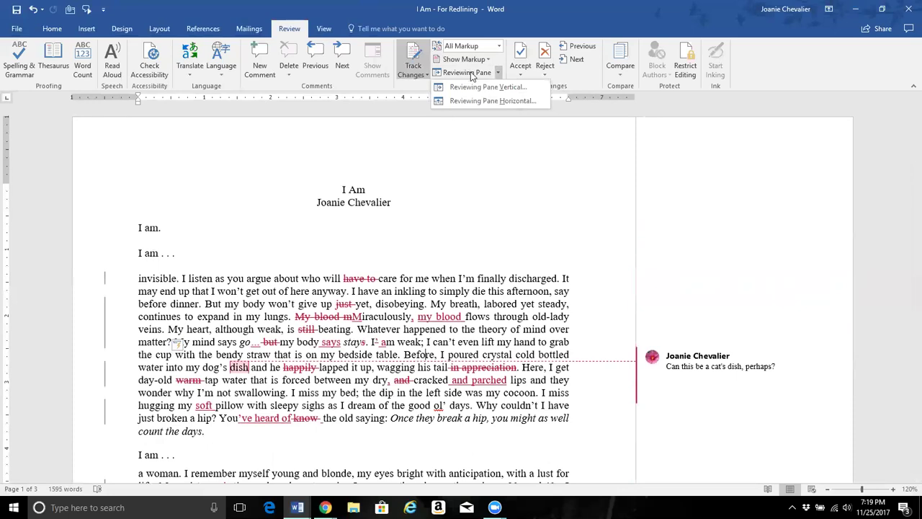
pyautogui.click(493, 89)
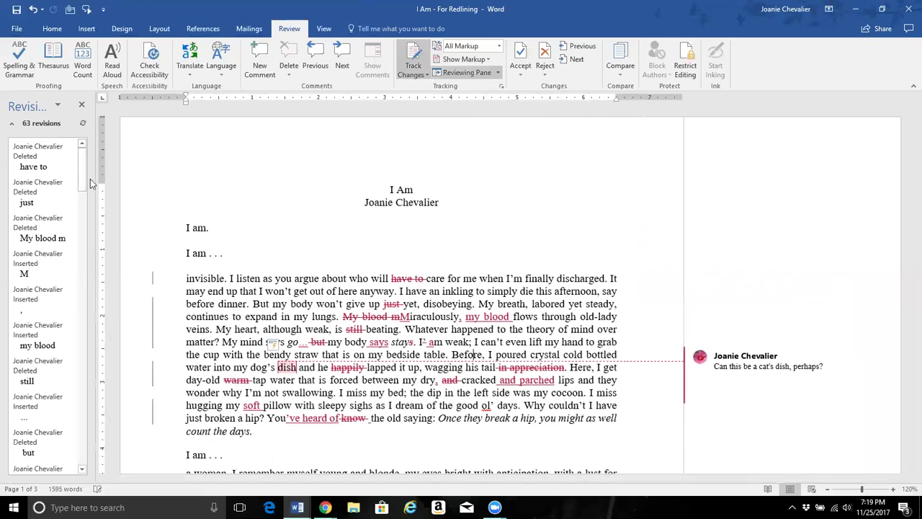
pyautogui.moveTo(85, 182); pyautogui.dragTo(73, 367)
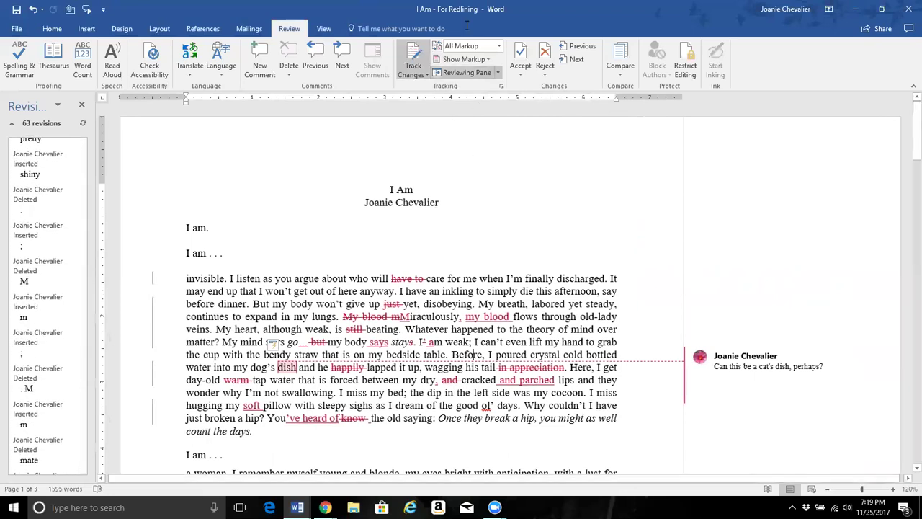
# Step: Set the markup balloons option to Show All Revisions Inline
pyautogui.click(497, 72)
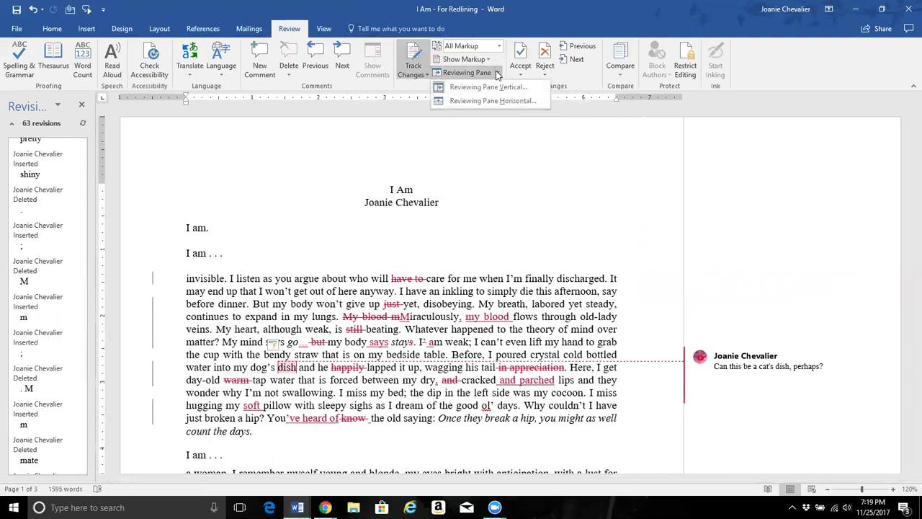
pyautogui.click(484, 60)
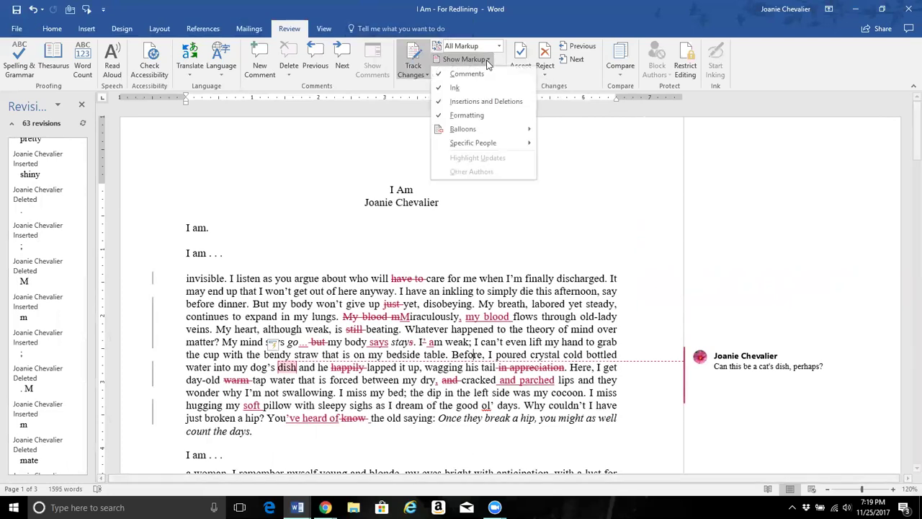
pyautogui.moveTo(487, 130)
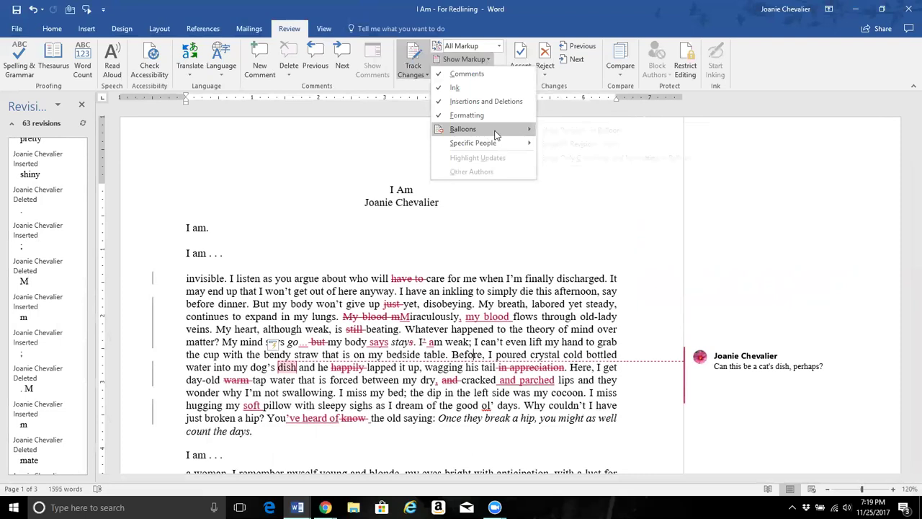
pyautogui.click(603, 143)
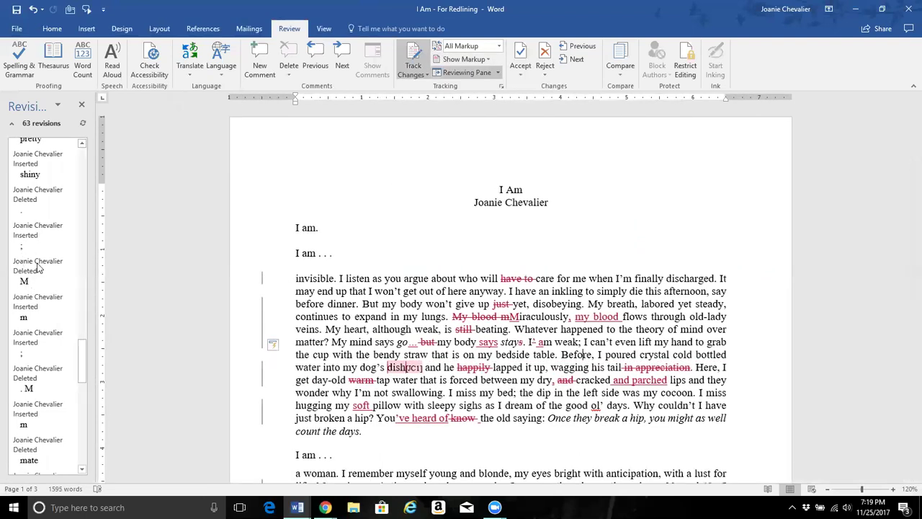
# Step: Locate the cat's dish comment and the inserted "husband" in the text from the revisions list, and close the Reviewing Pane
pyautogui.scroll(10, 70, 318)
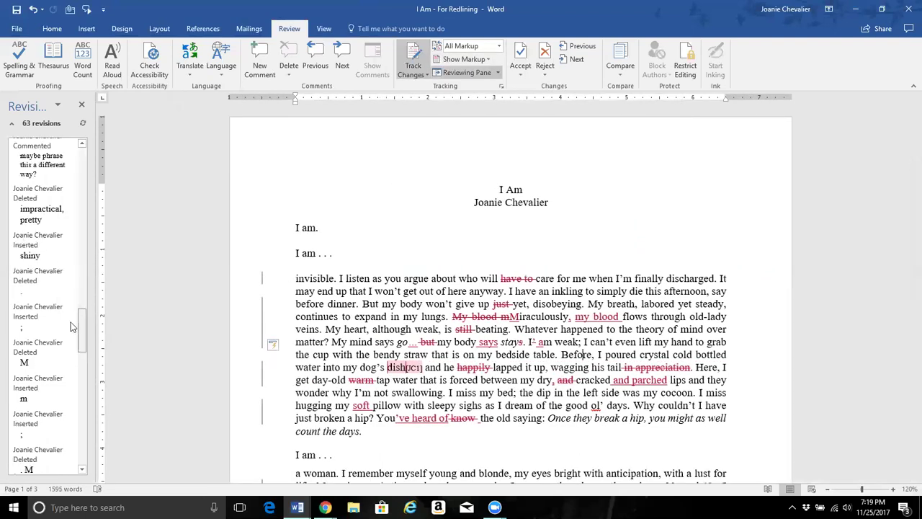
pyautogui.scroll(10, 69, 313)
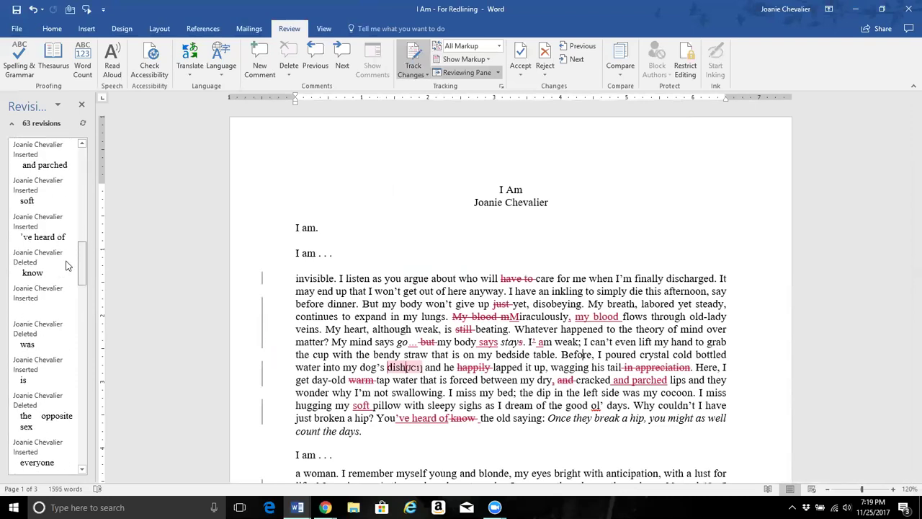
pyautogui.scroll(8, 73, 238)
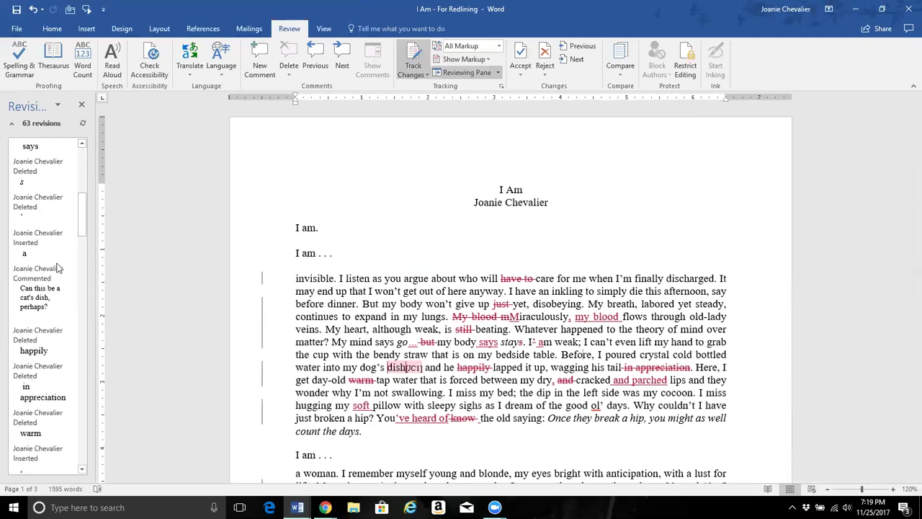
pyautogui.click(37, 296)
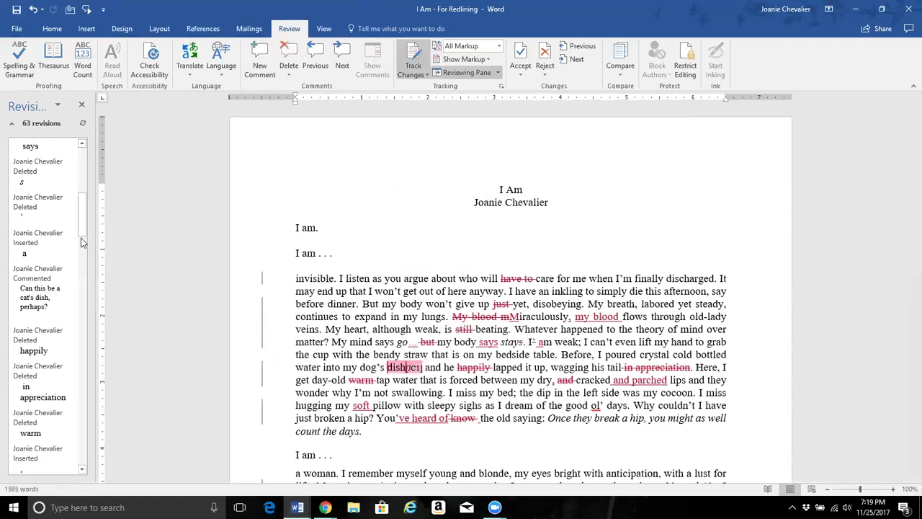
pyautogui.moveTo(82, 243); pyautogui.dragTo(82, 386)
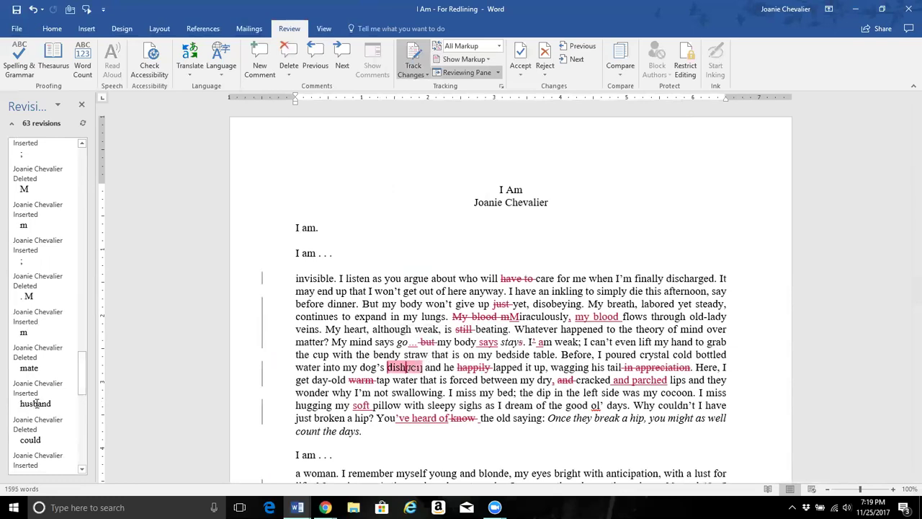
pyautogui.click(35, 403)
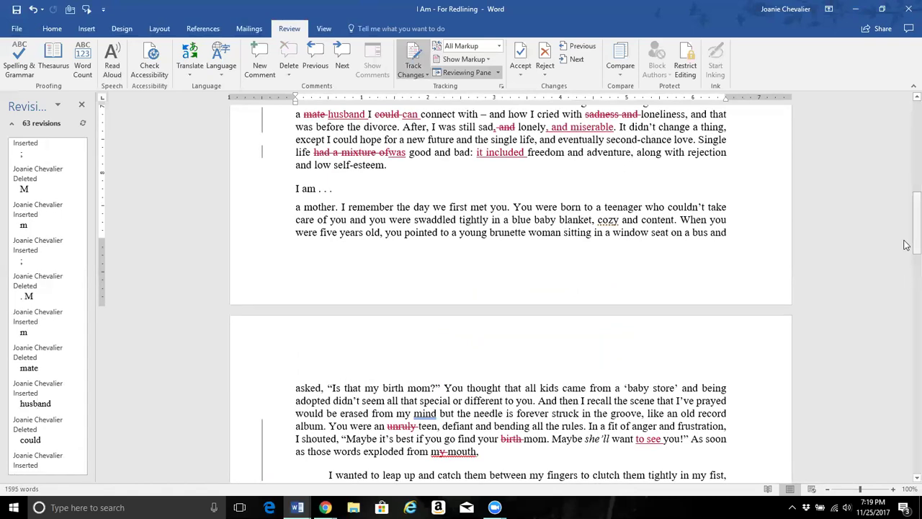
pyautogui.scroll(15, 906, 245)
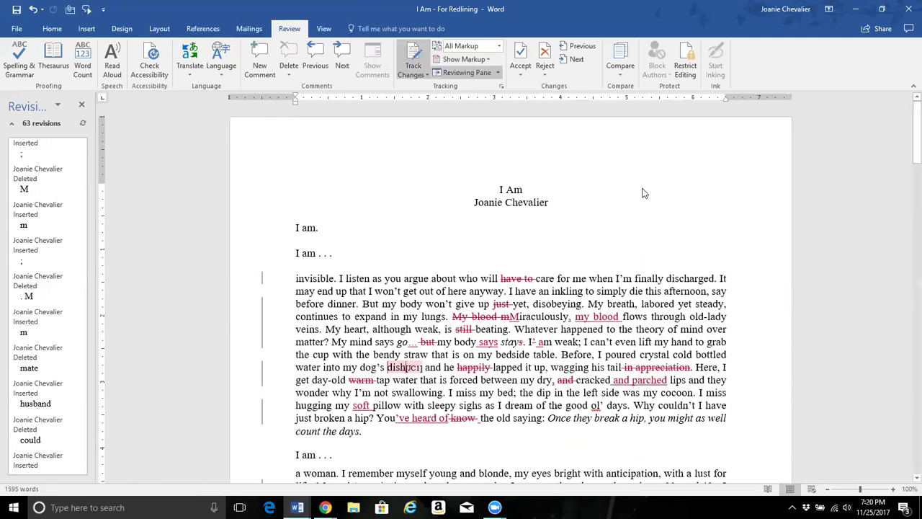
pyautogui.click(497, 73)
pyautogui.click(494, 84)
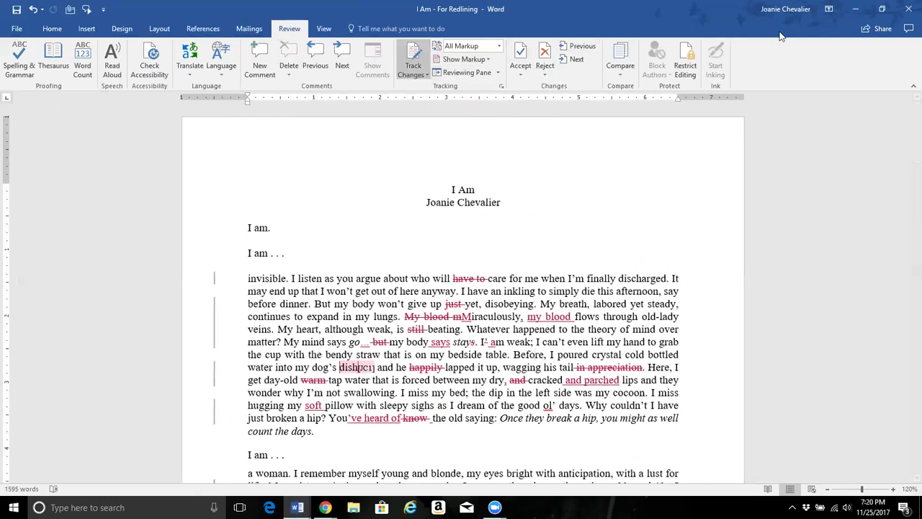
# Step: Restore the "I Am - For Redlining" window to its smaller size and place it beside the "I Am-Copy to Send Editor" window
pyautogui.click(884, 10)
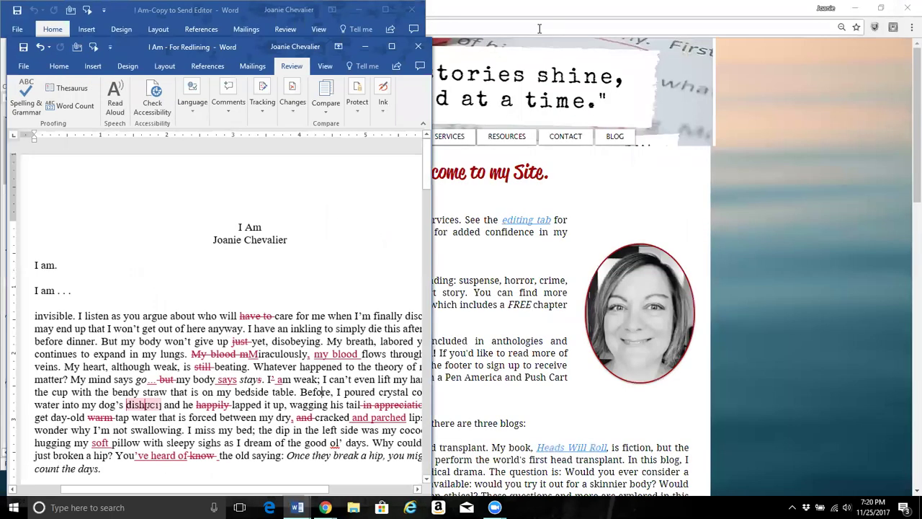
pyautogui.click(338, 46)
pyautogui.click(250, 47)
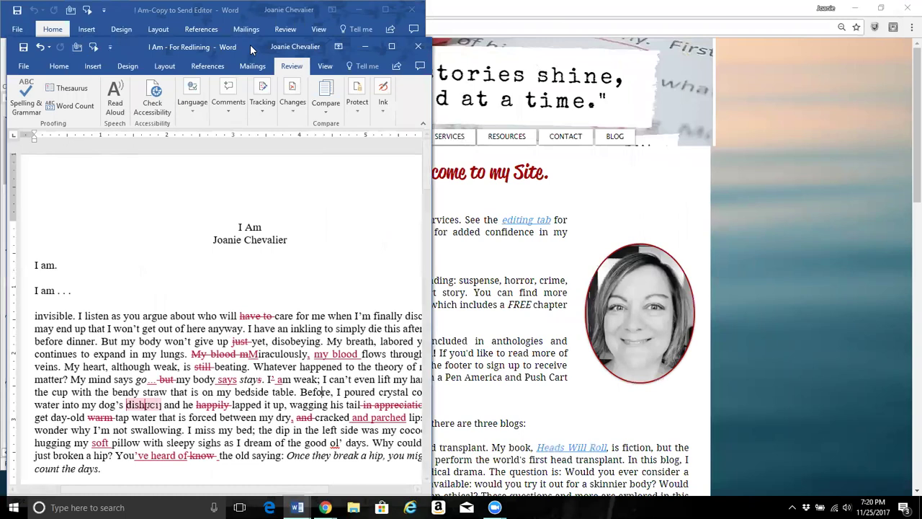
pyautogui.moveTo(250, 44); pyautogui.dragTo(700, 13)
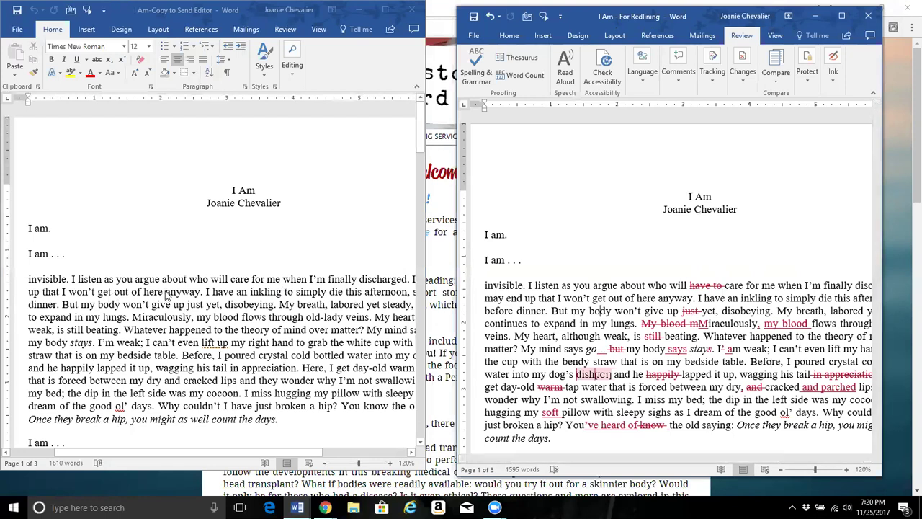
# Step: In "I Am-Copy to Send Editor", insert "have to" before "care for me" and delete "just" before "yet, disobeying"
pyautogui.click(130, 278)
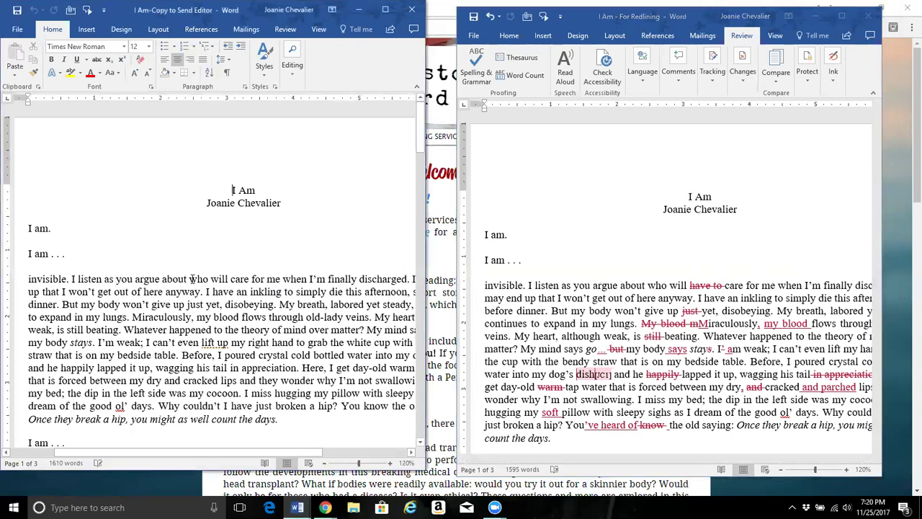
pyautogui.click(231, 278)
pyautogui.write('have to')
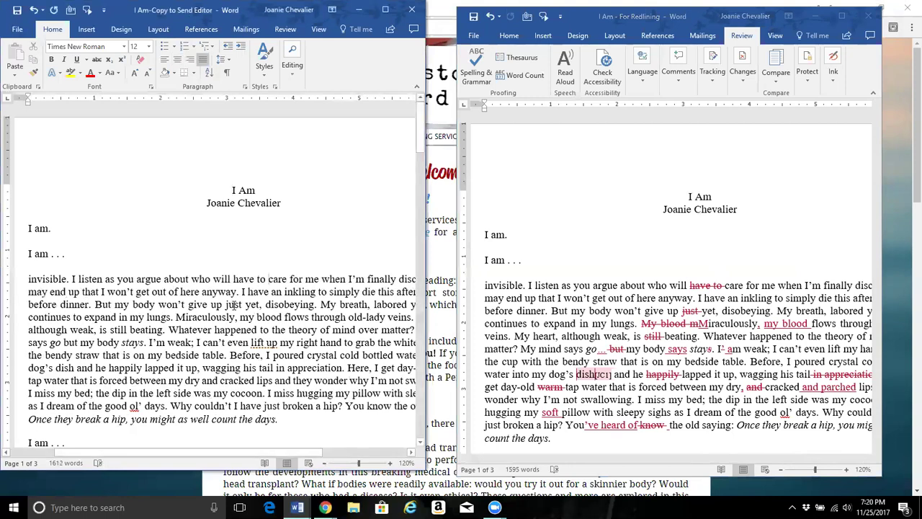
pyautogui.doubleClick(229, 304)
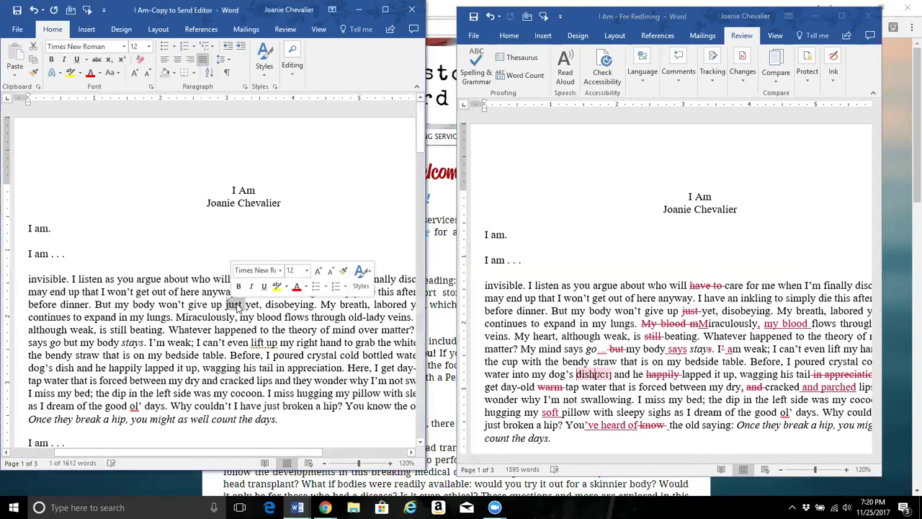
pyautogui.press('Delete')
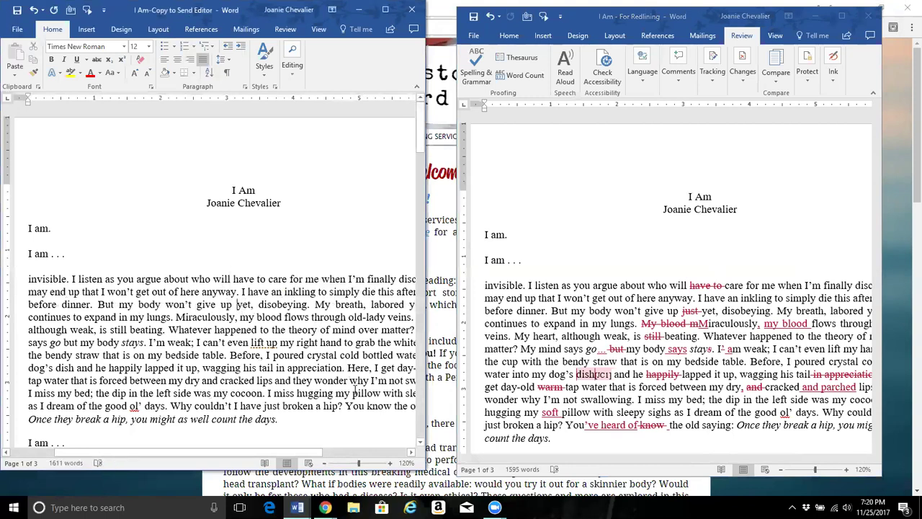
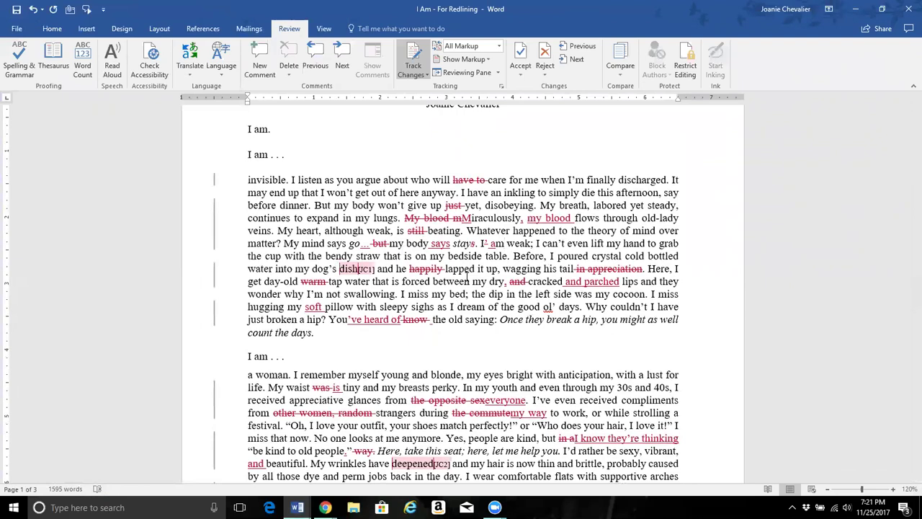
# Step: Reject the tracked deletion of "still" before "beating" in the "invisible" paragraph
pyautogui.scroll(-3, 481, 281)
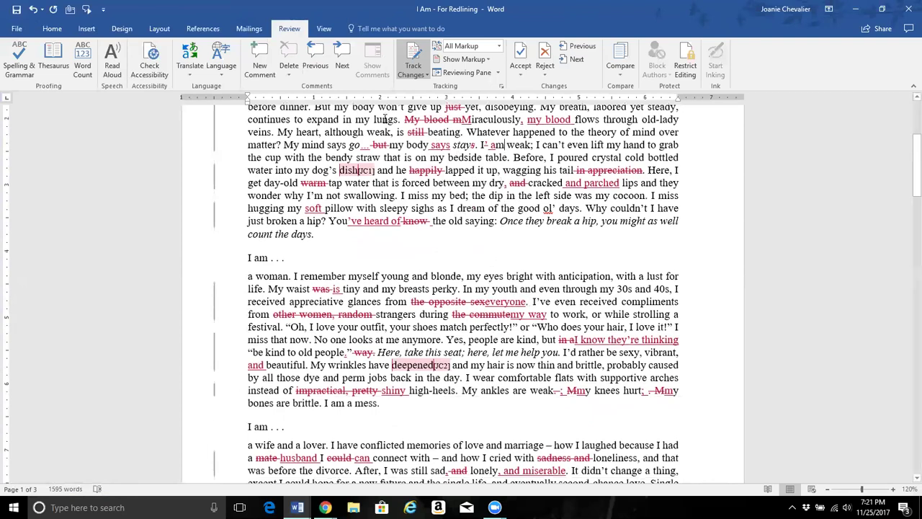
pyautogui.scroll(3, 371, 124)
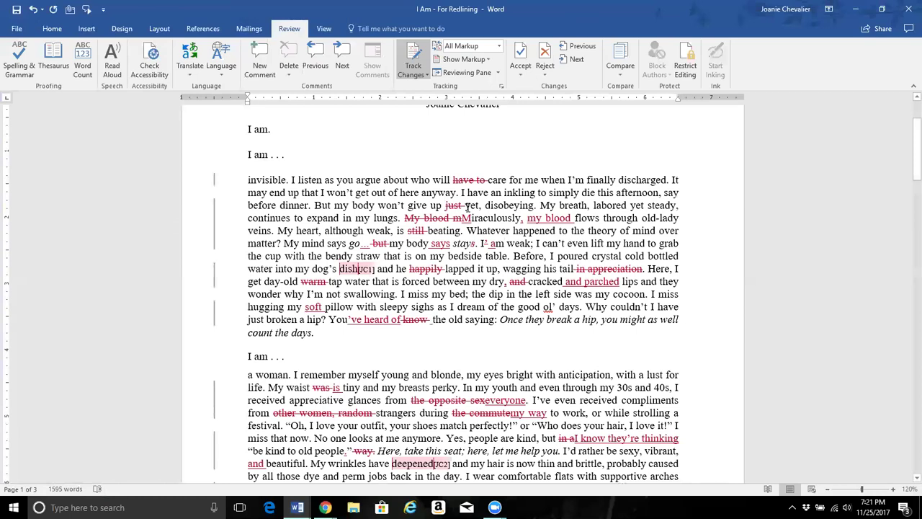
pyautogui.click(525, 218)
pyautogui.moveTo(408, 230); pyautogui.dragTo(428, 230)
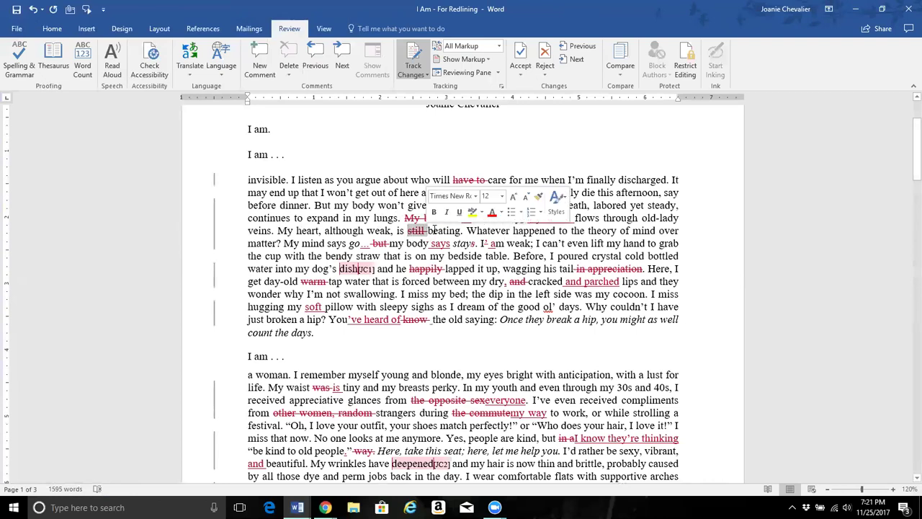
pyautogui.moveTo(422, 234)
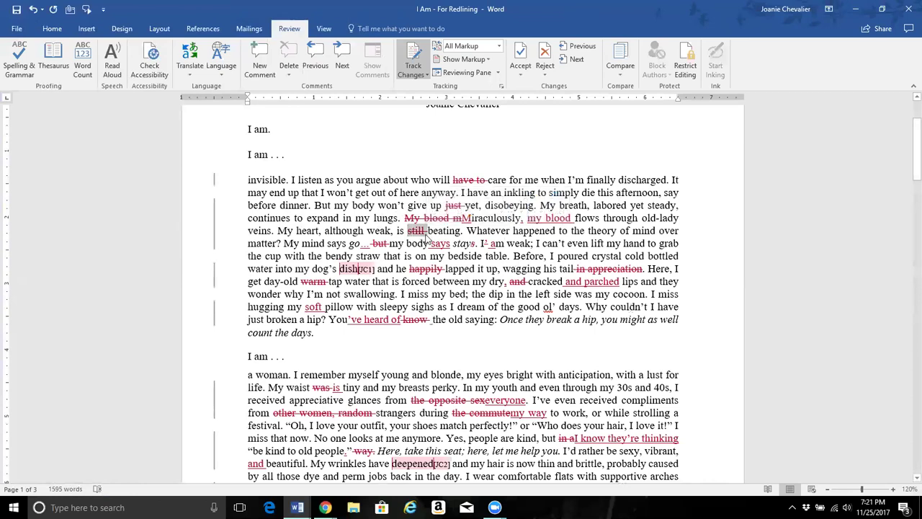
pyautogui.click(546, 75)
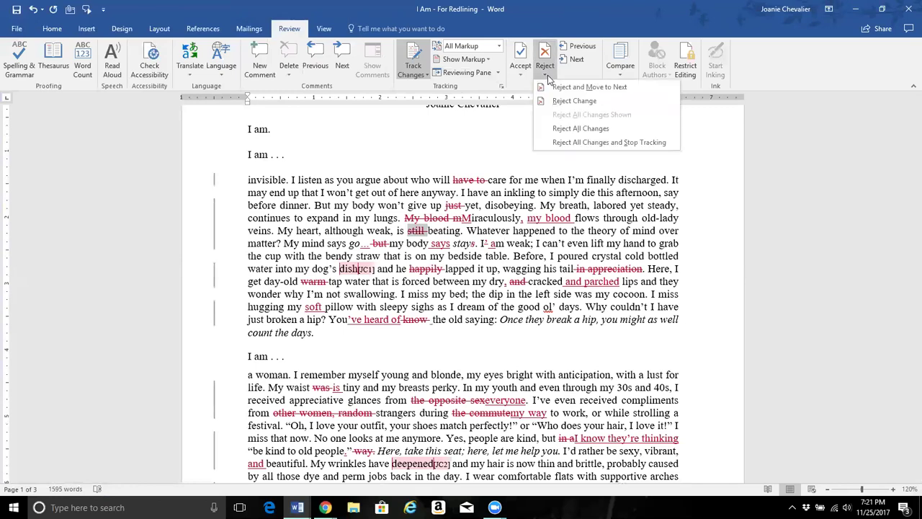
pyautogui.click(563, 102)
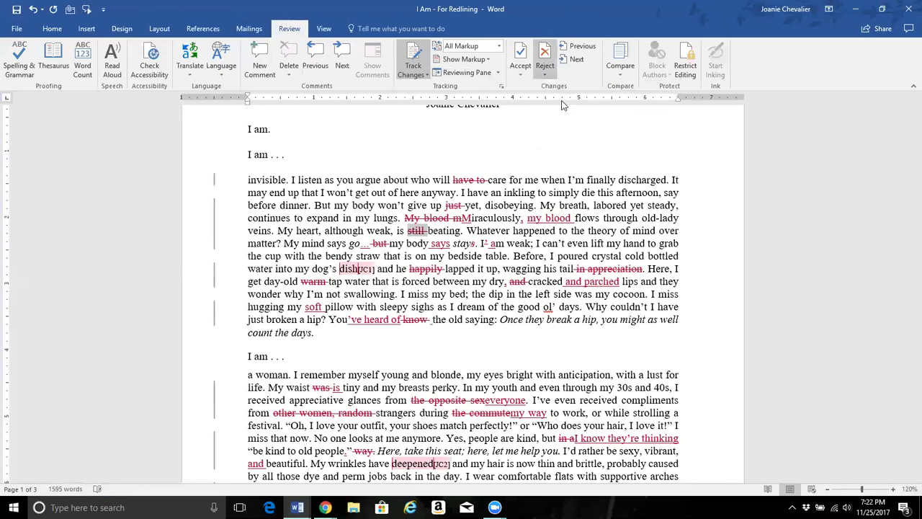
pyautogui.click(425, 234)
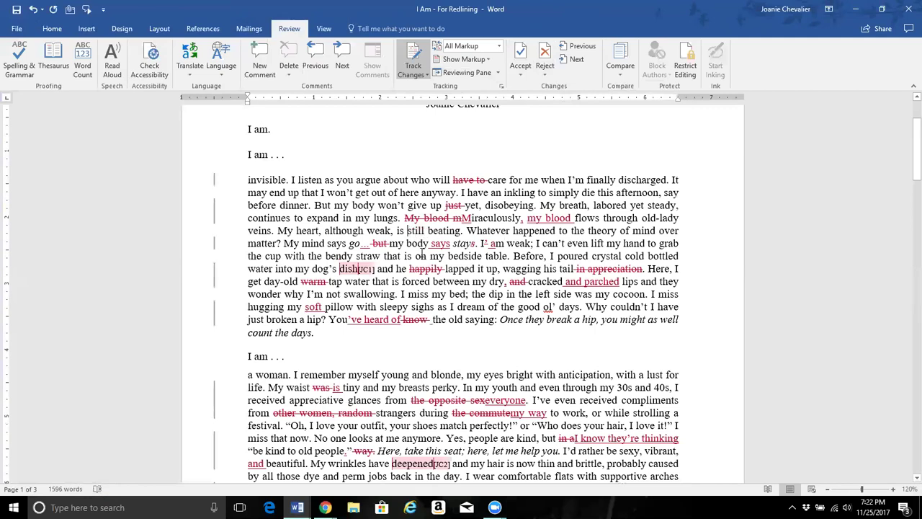
# Step: Reject the tracked insertion of "says" between "my body" and "stay"
pyautogui.moveTo(430, 245)
pyautogui.moveTo(407, 244); pyautogui.dragTo(430, 244)
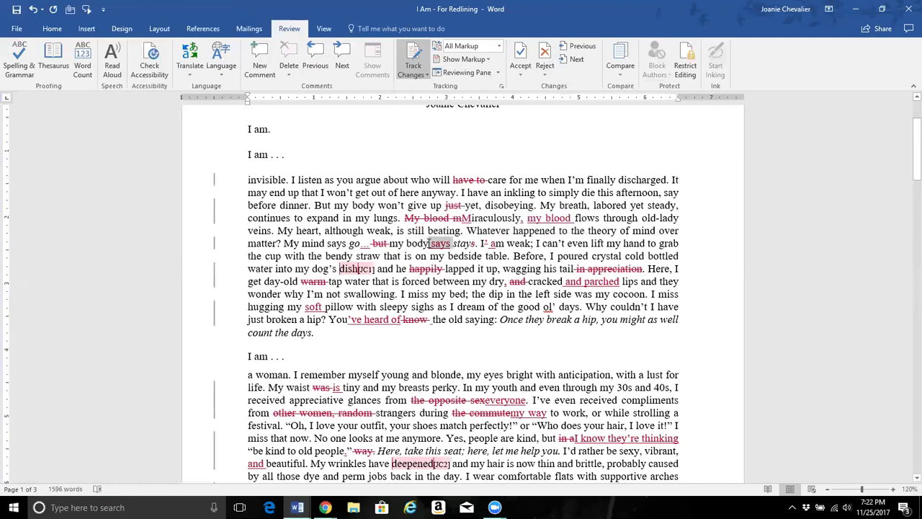
pyautogui.click(545, 70)
pyautogui.click(574, 101)
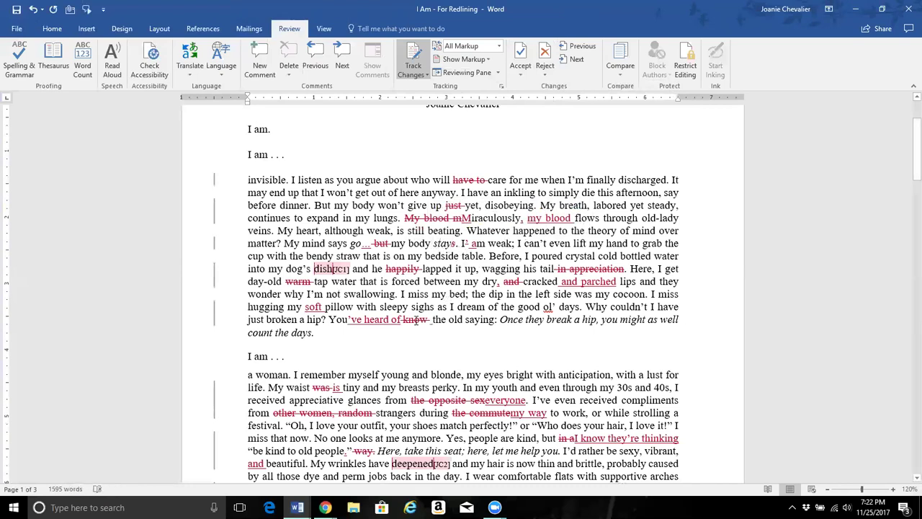
# Step: Reject the tracked deletion of "impractical, pretty" before "shiny high-heels" in the "a woman" paragraph
pyautogui.scroll(-5, 448, 296)
pyautogui.scroll(-2, 321, 346)
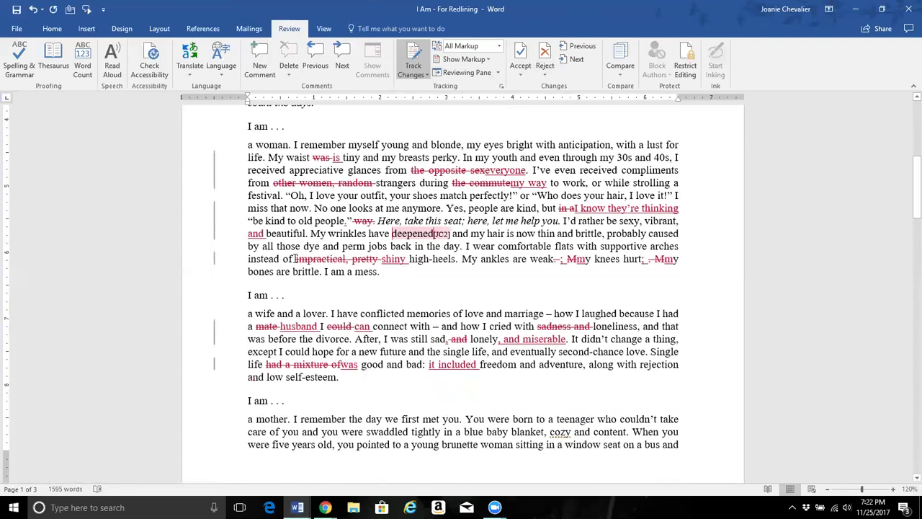
pyautogui.moveTo(296, 259); pyautogui.dragTo(371, 263)
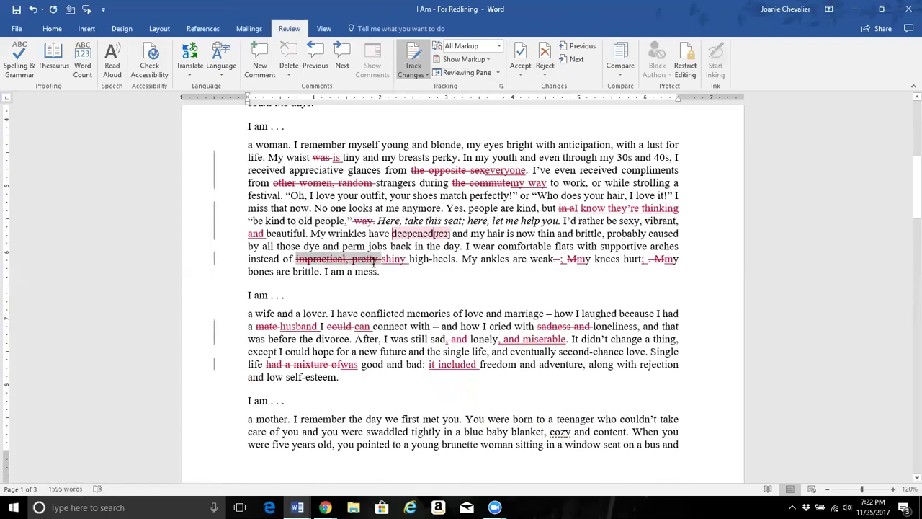
pyautogui.click(548, 77)
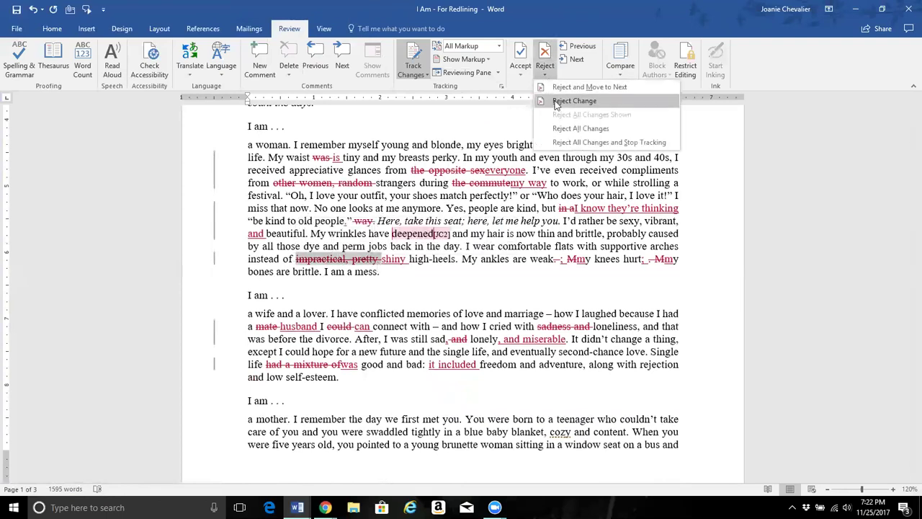
pyautogui.click(572, 101)
pyautogui.click(383, 263)
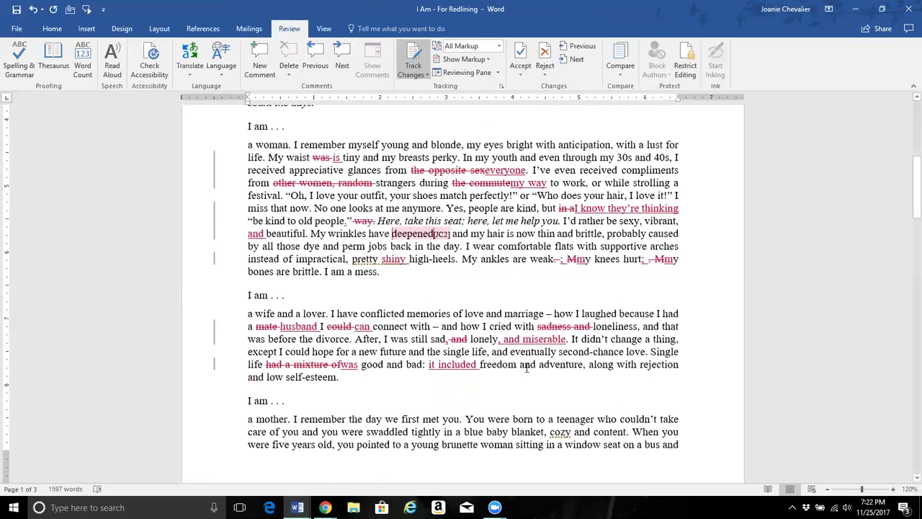
# Step: Reject the inserted "and miserable" in the "a wife and a lover" paragraph and remove the leftover comma after "lonely"
pyautogui.moveTo(504, 343); pyautogui.dragTo(548, 338)
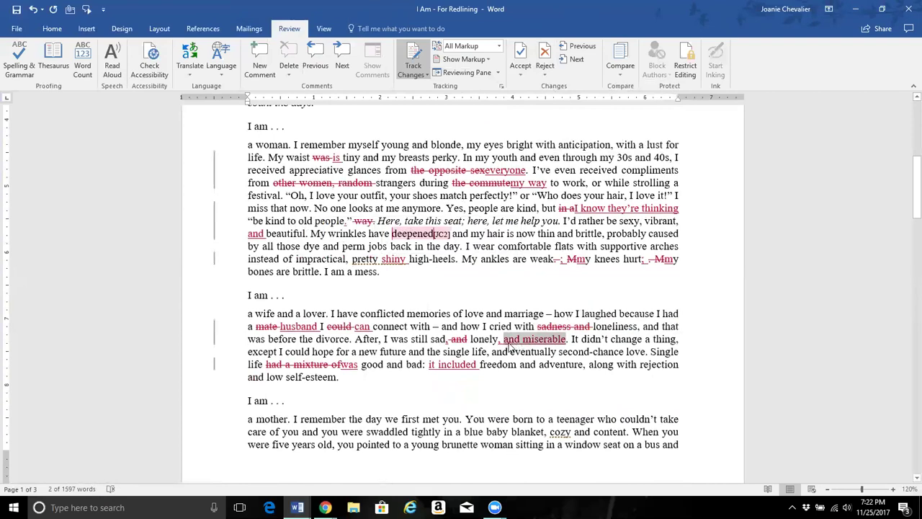
pyautogui.click(544, 74)
pyautogui.click(561, 101)
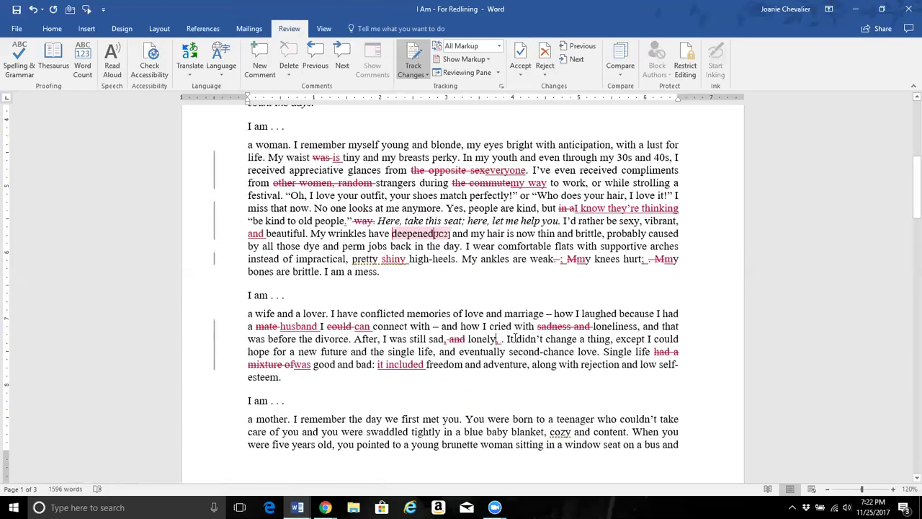
pyautogui.write(',')
pyautogui.press('BackSpace')
pyautogui.press('Down')
pyautogui.press('Right')
pyautogui.press('Right')
pyautogui.press('Right')
pyautogui.press('Right')
pyautogui.press('Right')
pyautogui.press('Right')
pyautogui.press('Right')
pyautogui.press('Right')
pyautogui.press('Right')
pyautogui.press('Right')
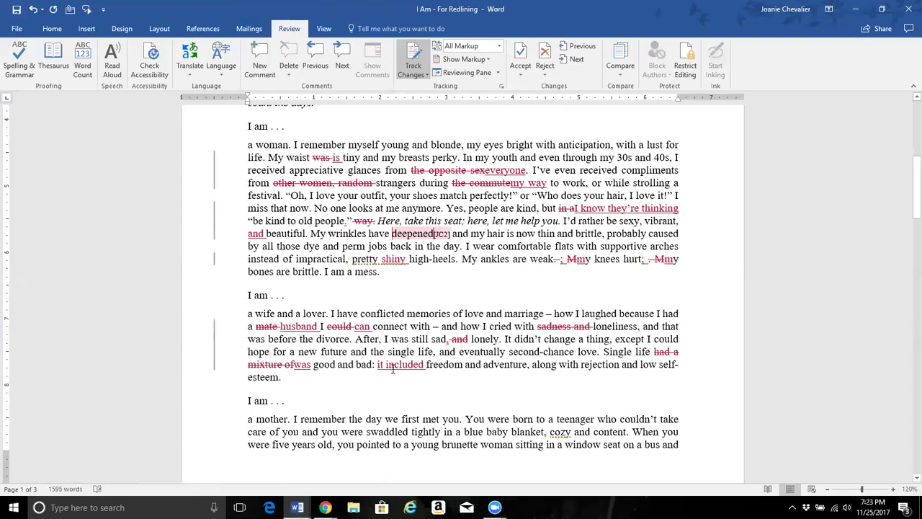
# Step: Accept all remaining tracked changes in the document, leaving Track Changes on
pyautogui.scroll(6, 390, 352)
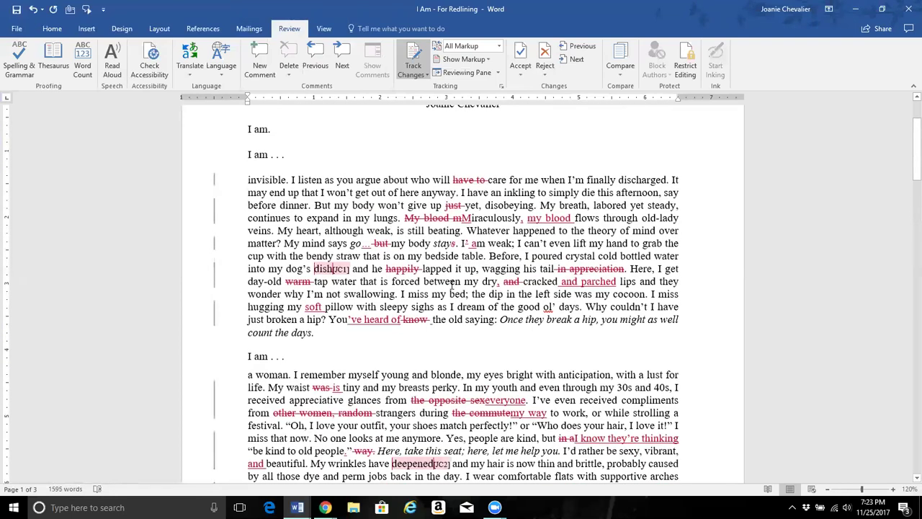
pyautogui.scroll(2, 504, 303)
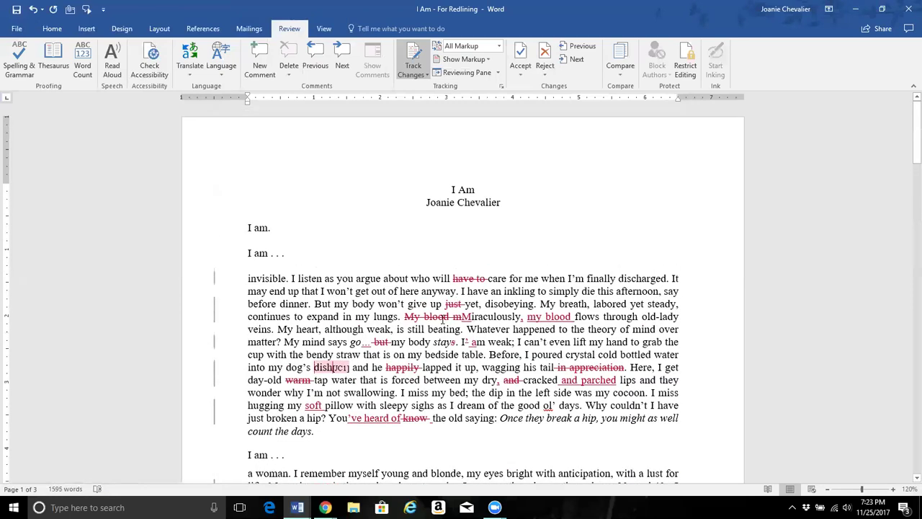
pyautogui.scroll(-1, 593, 322)
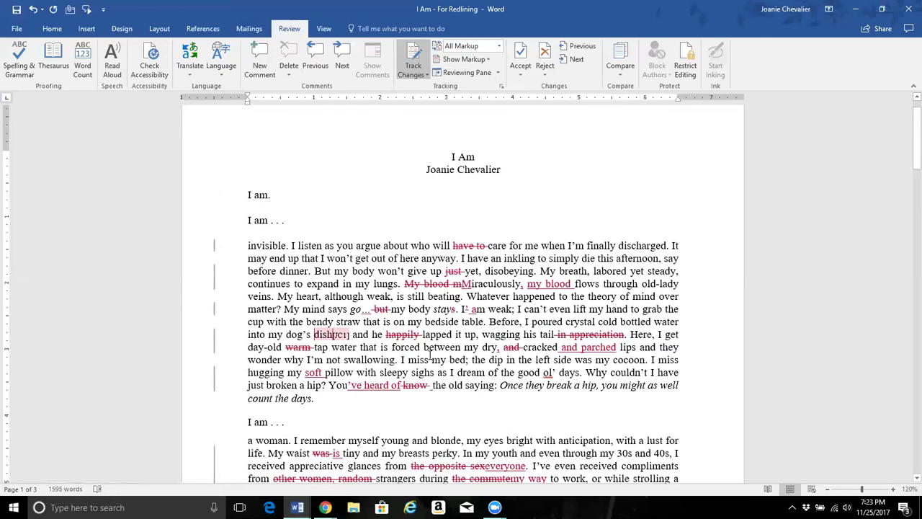
pyautogui.scroll(-2, 429, 356)
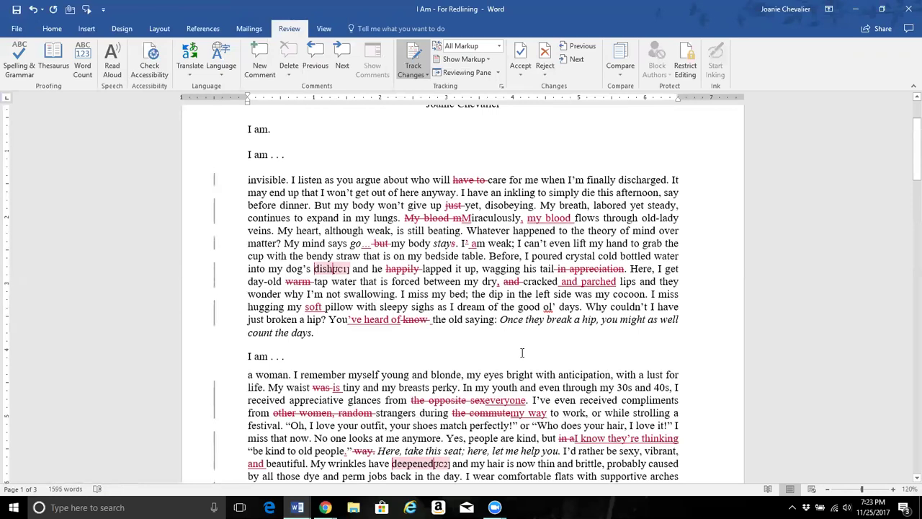
pyautogui.click(526, 73)
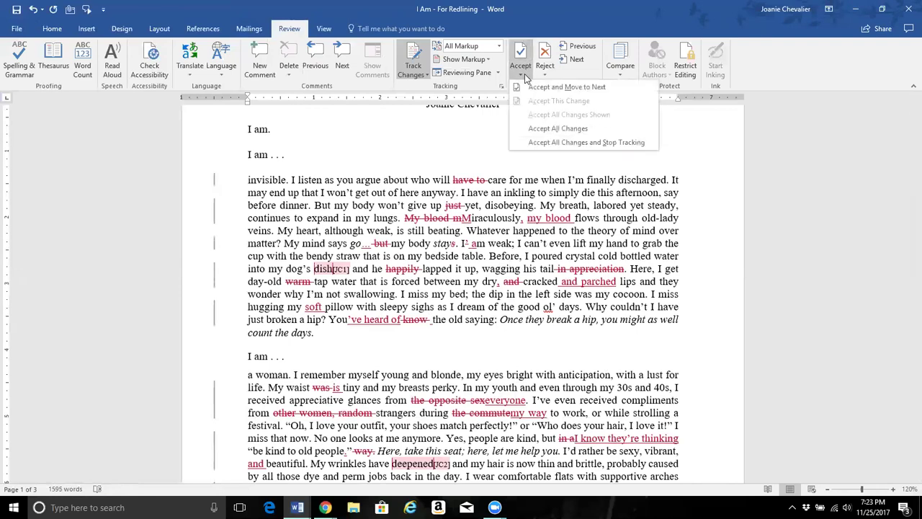
pyautogui.click(558, 129)
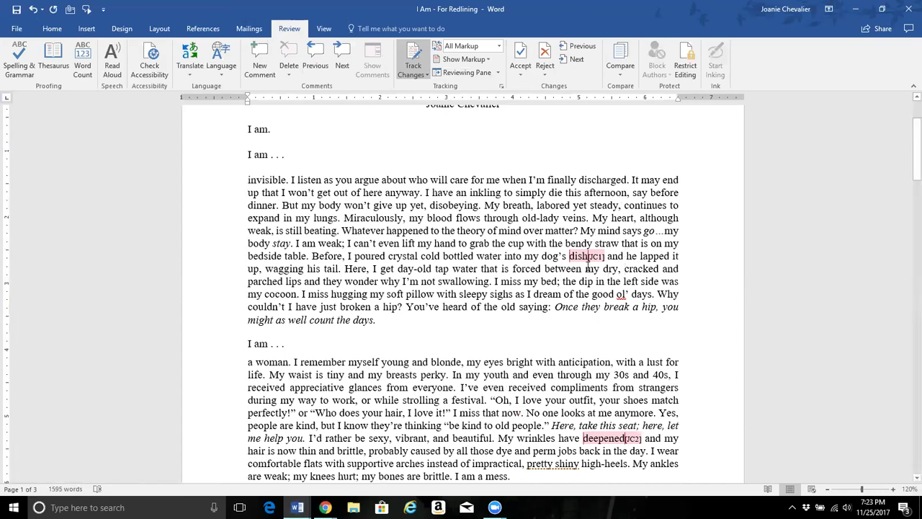
# Step: Change the markup balloons option so that comments appear in balloons while text revisions stay inline
pyautogui.moveTo(587, 254)
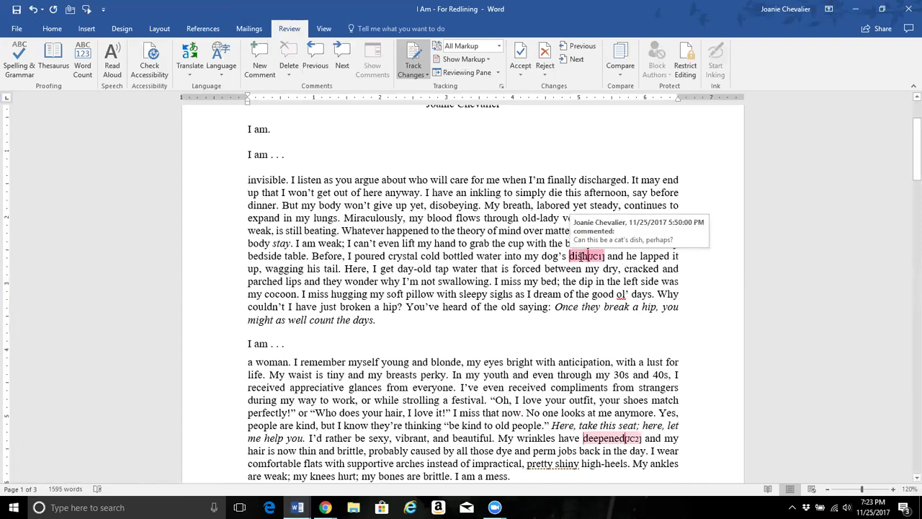
pyautogui.scroll(-2, 612, 360)
pyautogui.moveTo(616, 370)
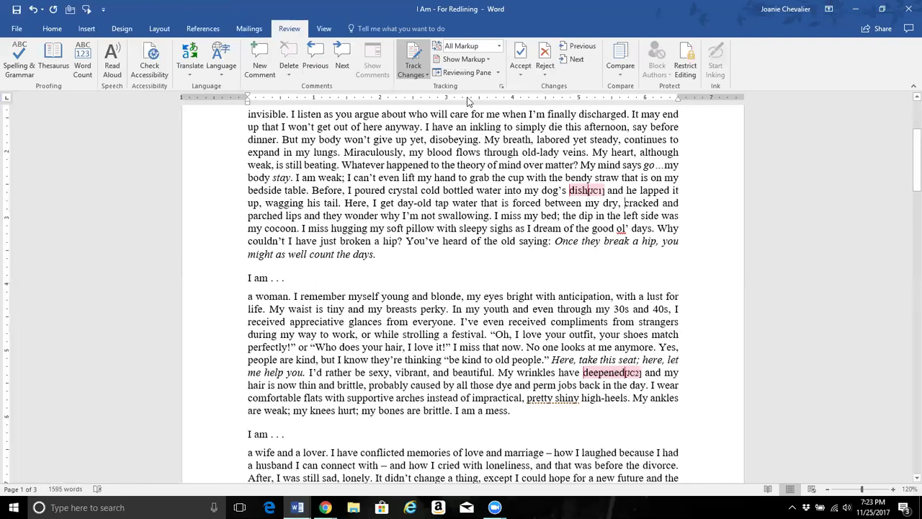
pyautogui.click(496, 73)
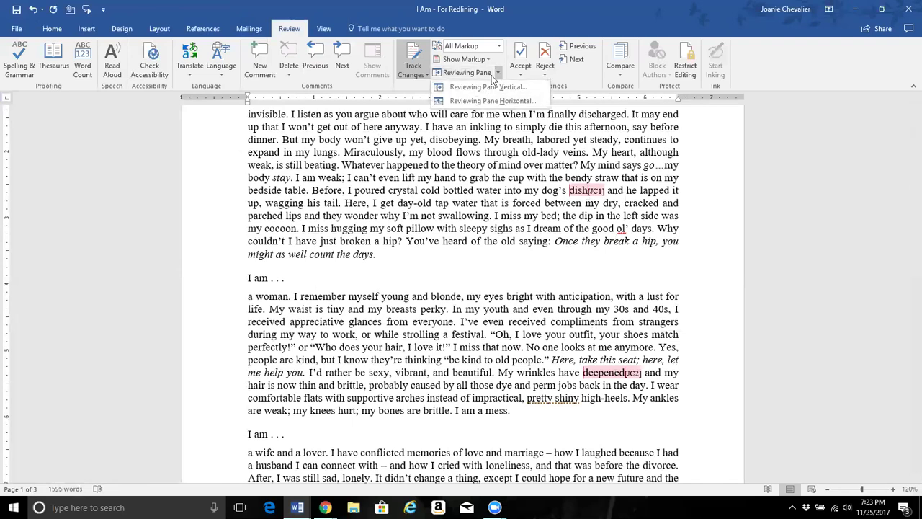
pyautogui.click(484, 57)
pyautogui.moveTo(491, 129)
pyautogui.click(609, 161)
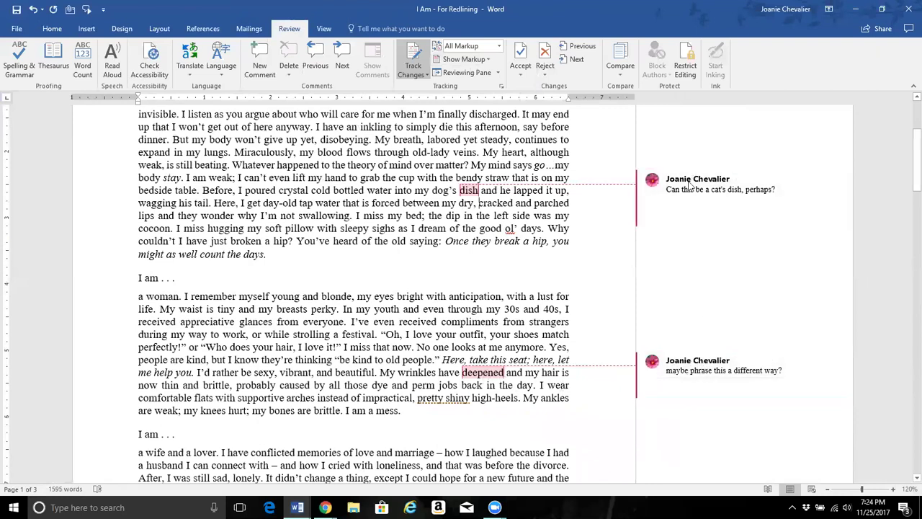
# Step: Delete the commented word "dish" after "my dog's" as a tracked change
pyautogui.click(459, 191)
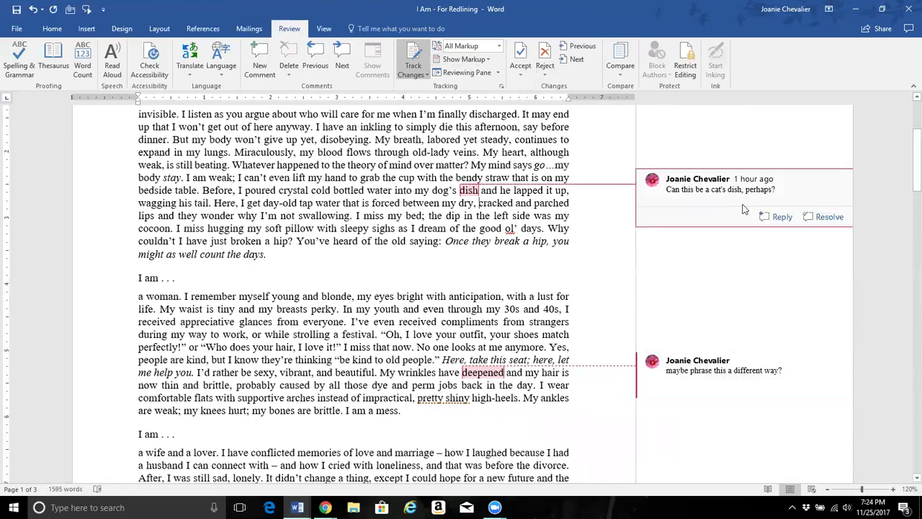
pyautogui.moveTo(459, 191); pyautogui.dragTo(475, 193)
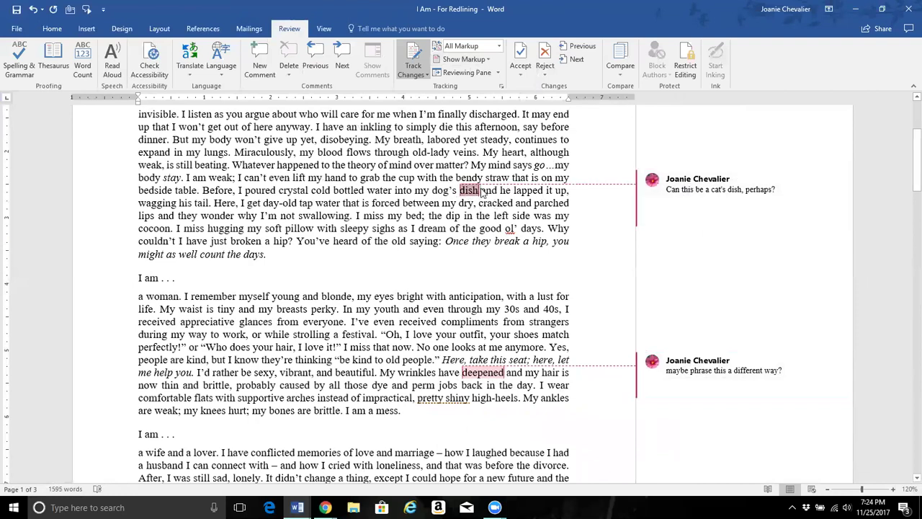
pyautogui.press('Delete')
pyautogui.click(709, 202)
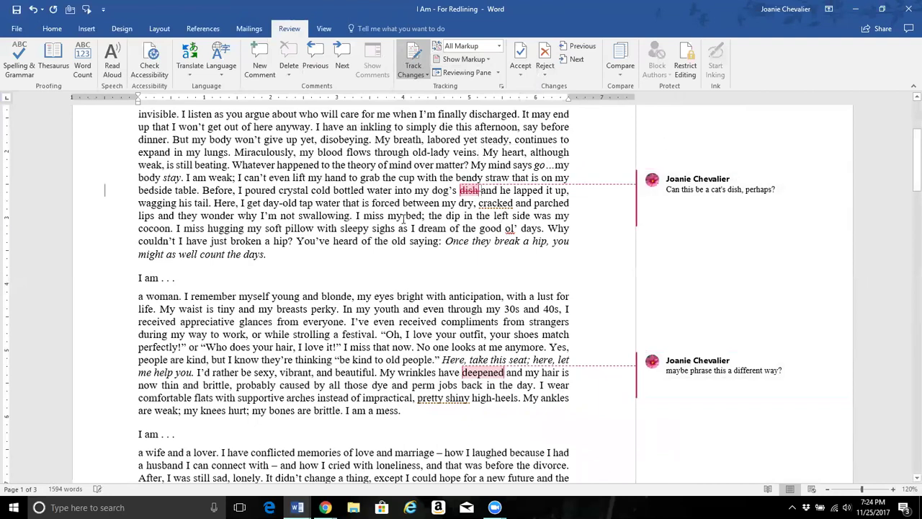
# Step: Delete all comments in the document
pyautogui.scroll(3, 404, 218)
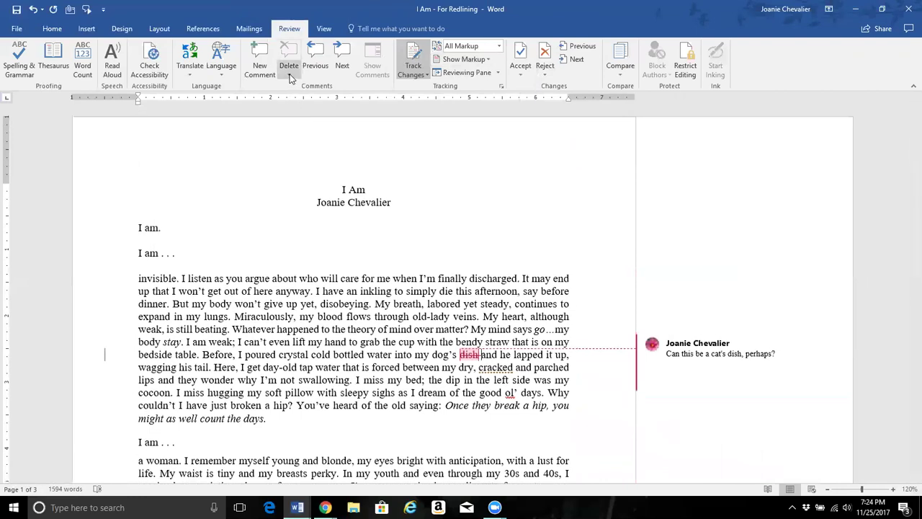
pyautogui.click(288, 74)
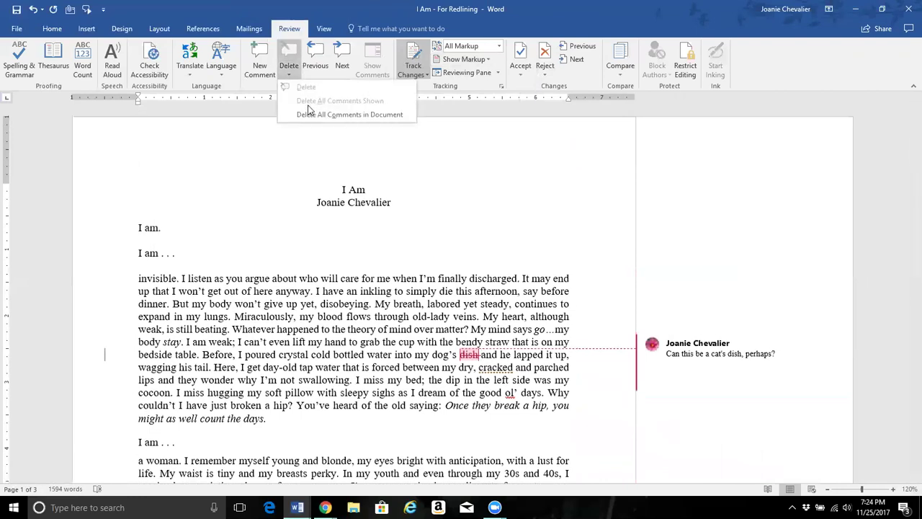
pyautogui.click(350, 115)
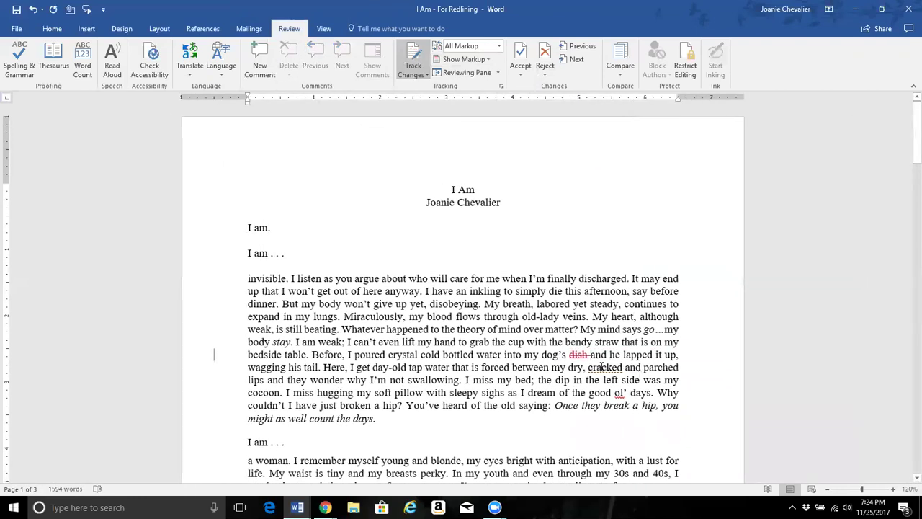
# Step: Accept all remaining changes in the document and stop tracking, then look over the clean text
pyautogui.scroll(-5, 601, 367)
pyautogui.scroll(3, 587, 368)
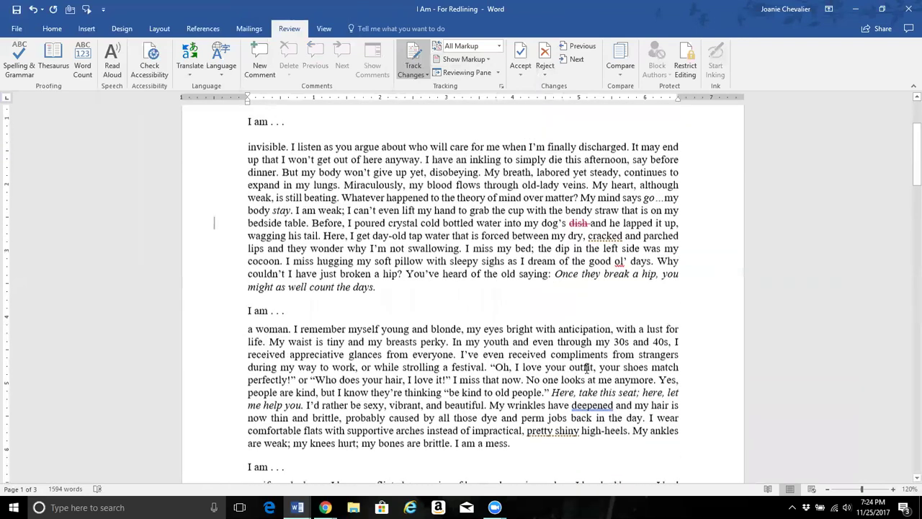
pyautogui.scroll(3, 587, 368)
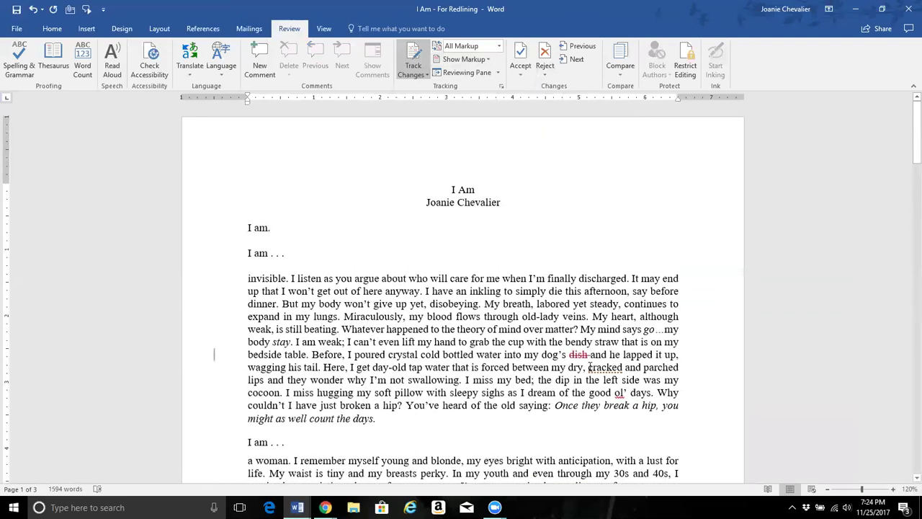
pyautogui.click(521, 74)
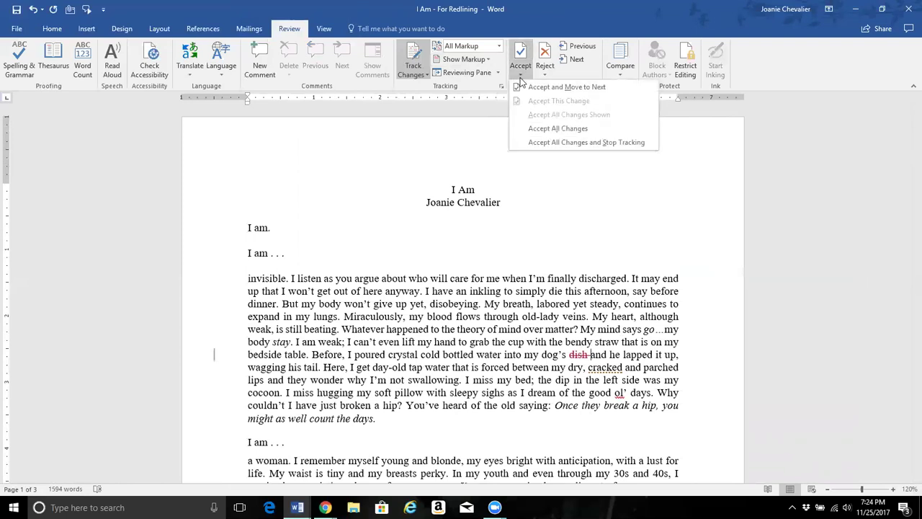
pyautogui.click(559, 142)
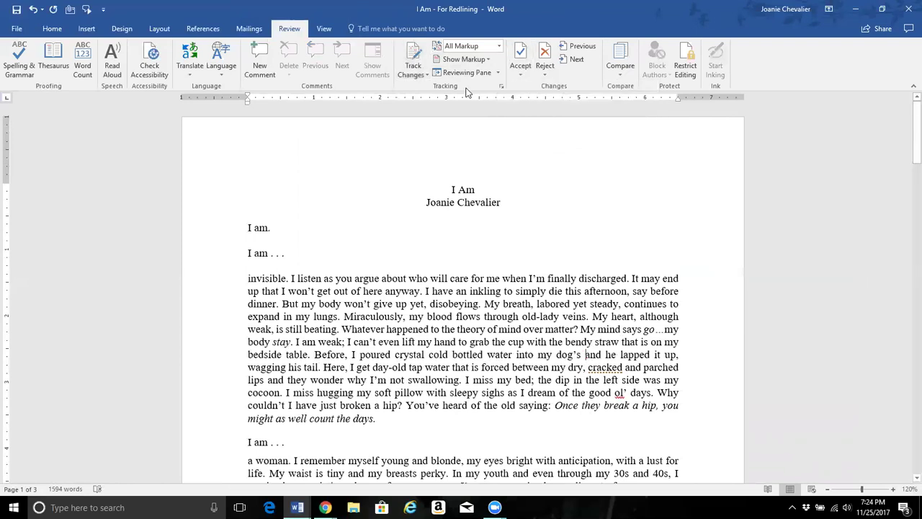
pyautogui.scroll(-8, 567, 351)
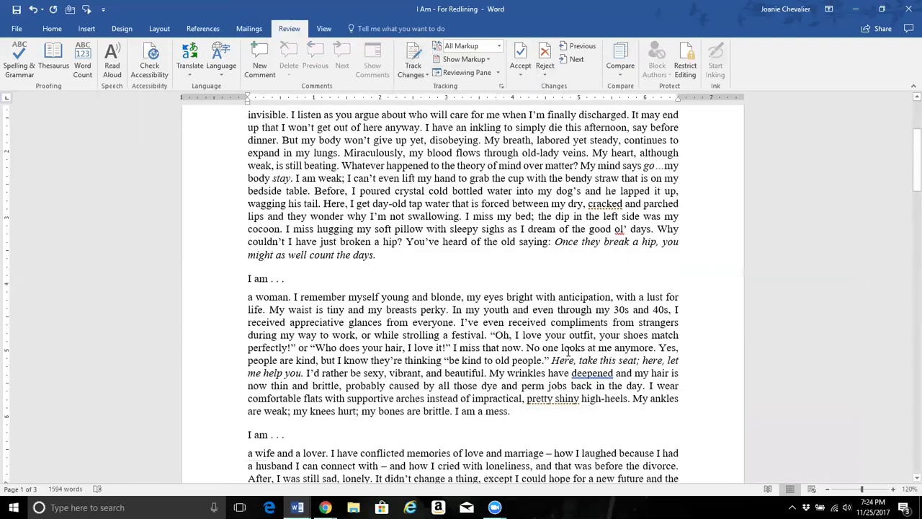
pyautogui.scroll(-4, 567, 351)
pyautogui.scroll(7, 590, 288)
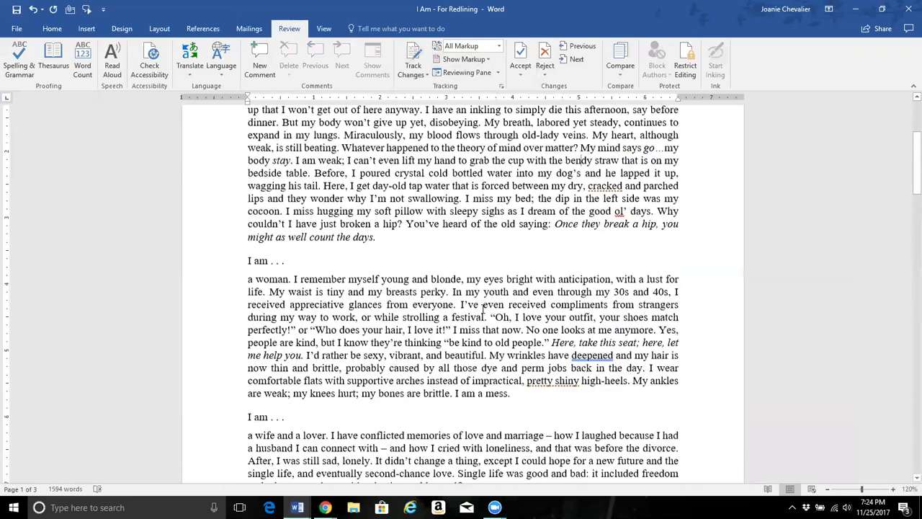
pyautogui.scroll(4, 502, 290)
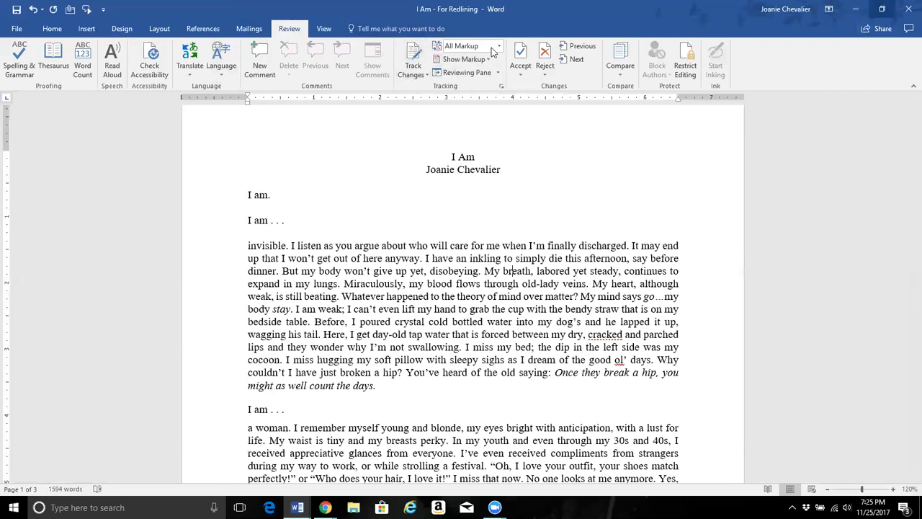
# Step: Restore the redlined document to a smaller window and place the "I Am-Copy to Send Editor" document beside it
pyautogui.click(880, 16)
pyautogui.moveTo(580, 20); pyautogui.dragTo(11, 13)
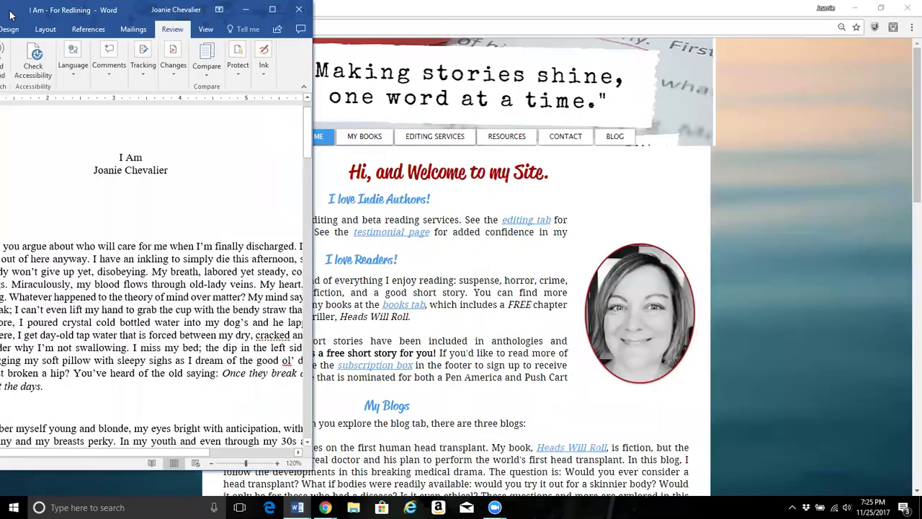
pyautogui.moveTo(132, 12); pyautogui.dragTo(259, 24)
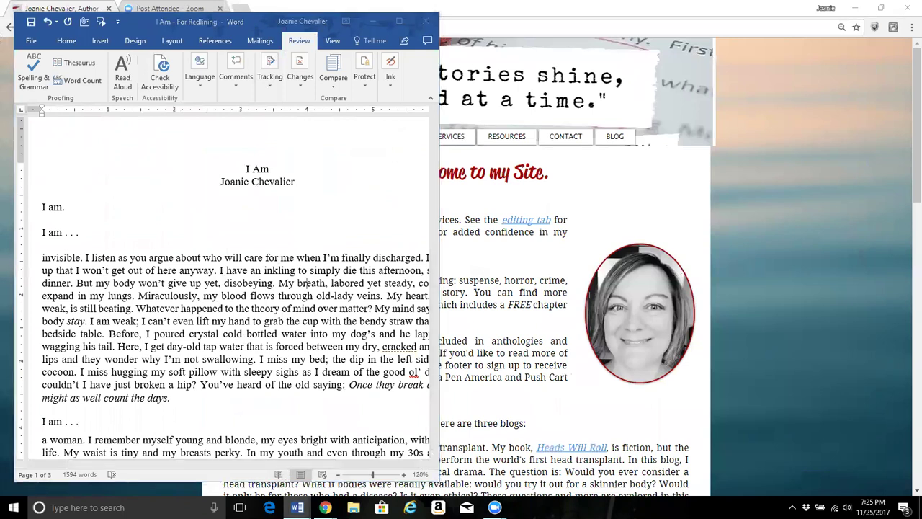
pyautogui.moveTo(298, 507)
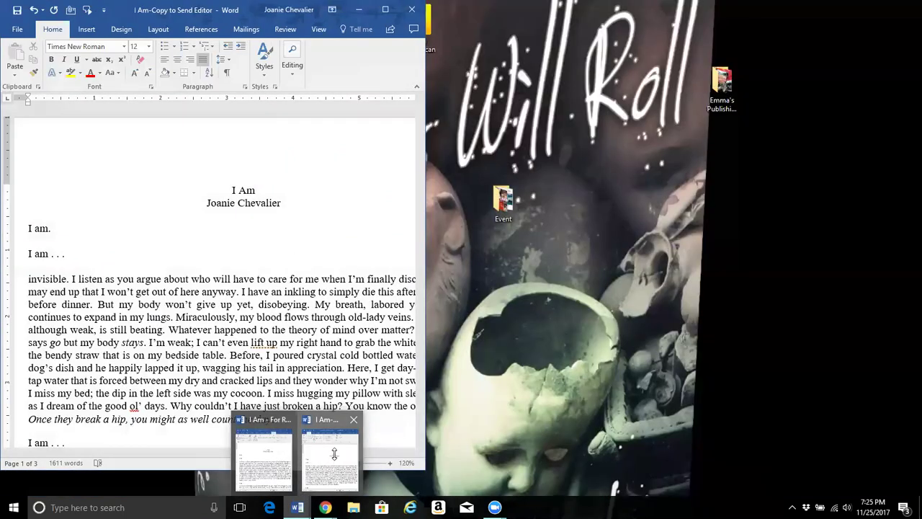
pyautogui.click(334, 454)
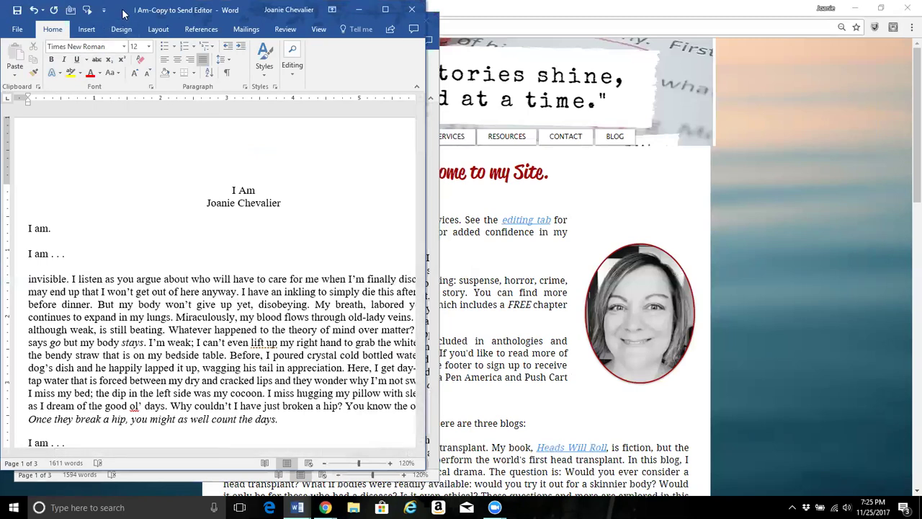
pyautogui.moveTo(124, 14); pyautogui.dragTo(564, 27)
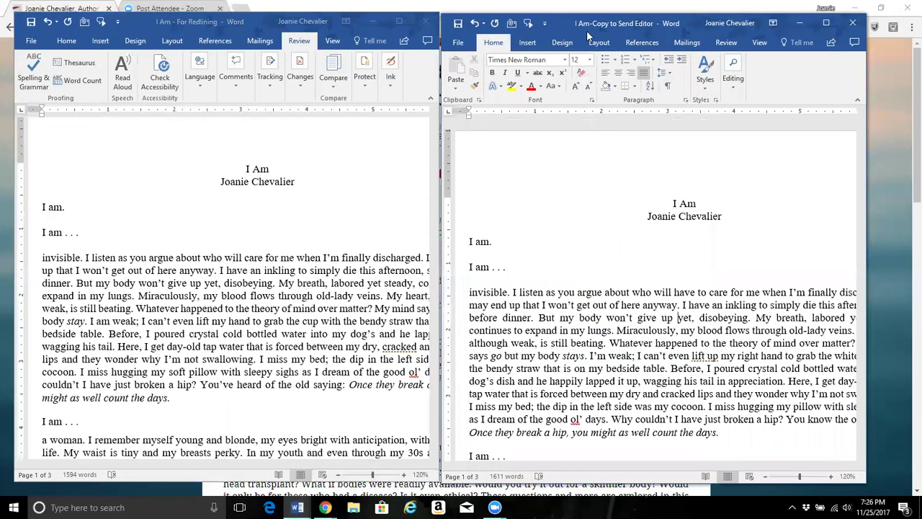
pyautogui.click(578, 322)
# Step: Start a legal blackline comparison of two document versions from the "I Am - For Redlining" document
pyautogui.click(336, 90)
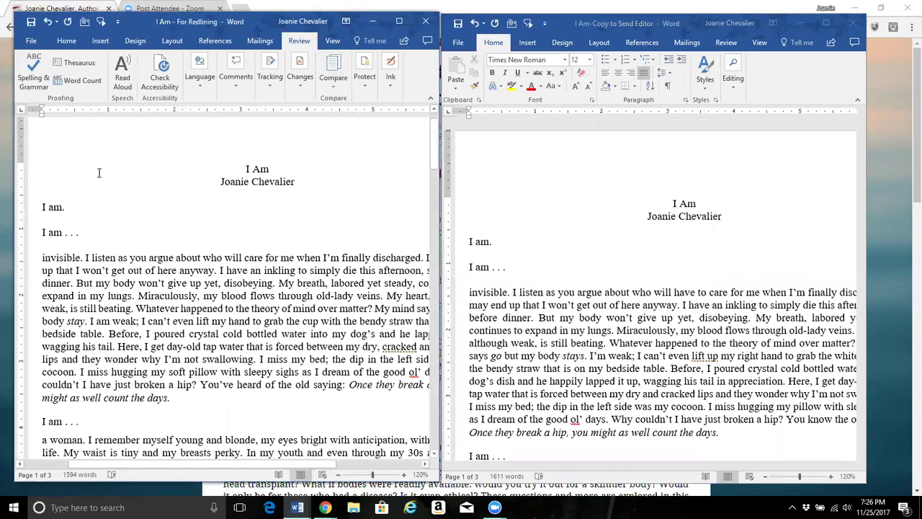
pyautogui.click(333, 78)
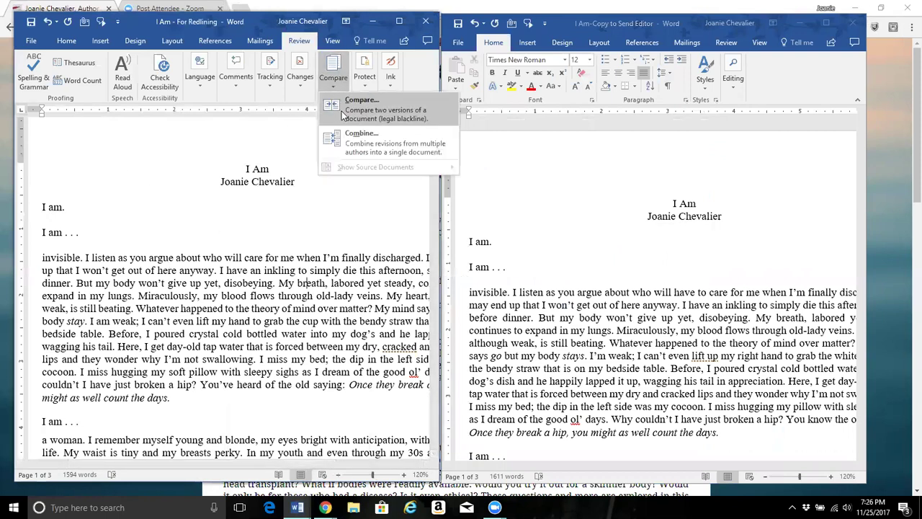
pyautogui.click(321, 117)
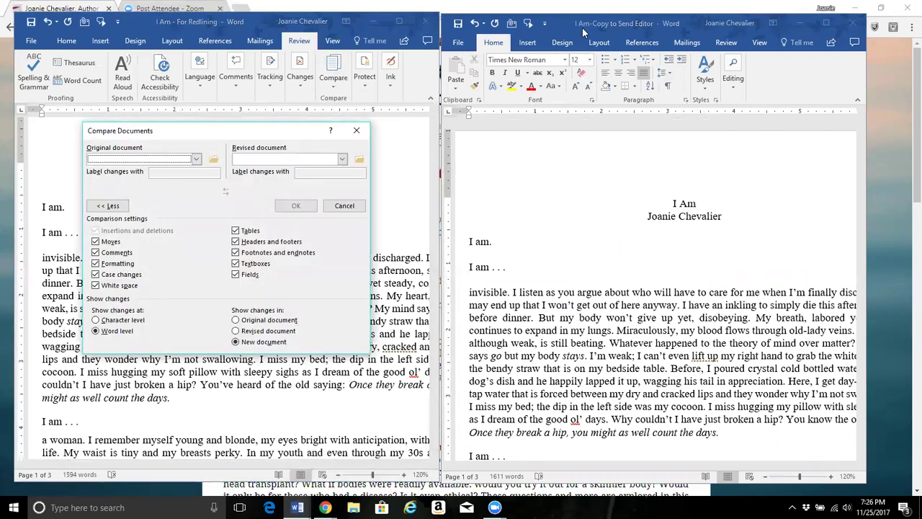
pyautogui.click(125, 159)
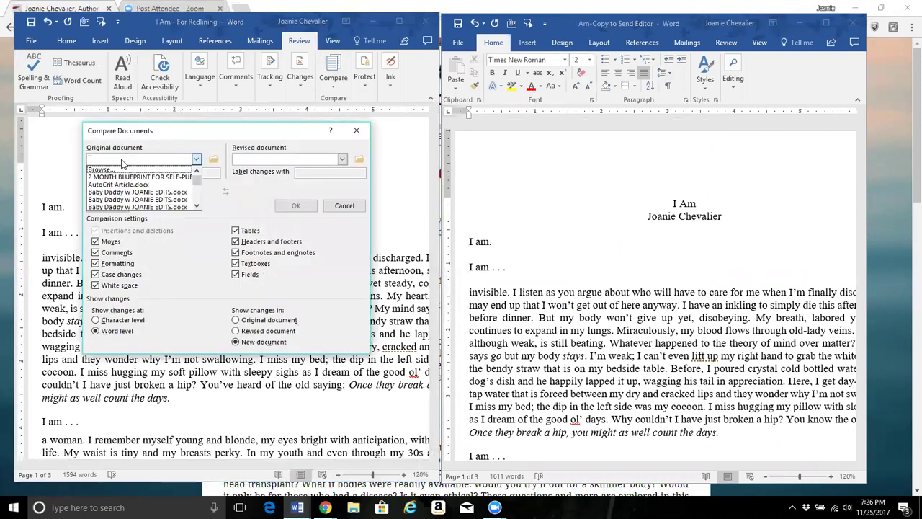
pyautogui.press('i')
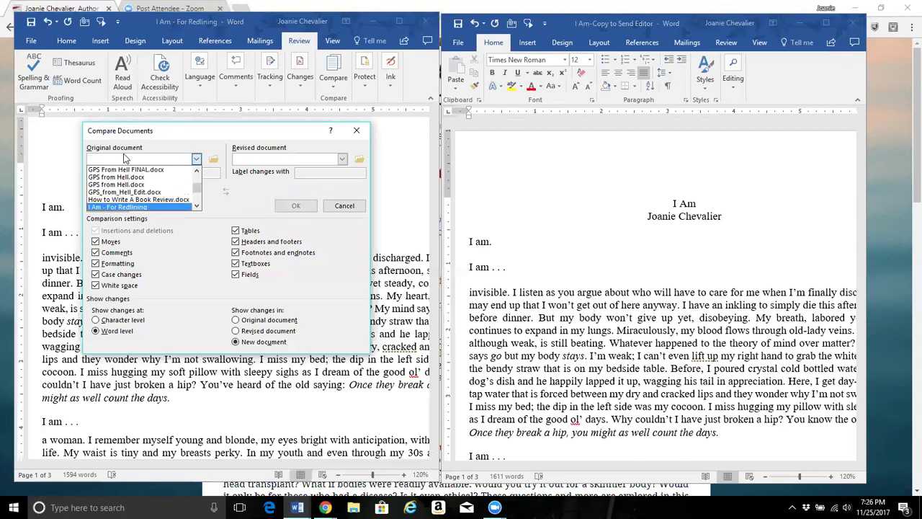
pyautogui.click(196, 207)
pyautogui.click(144, 207)
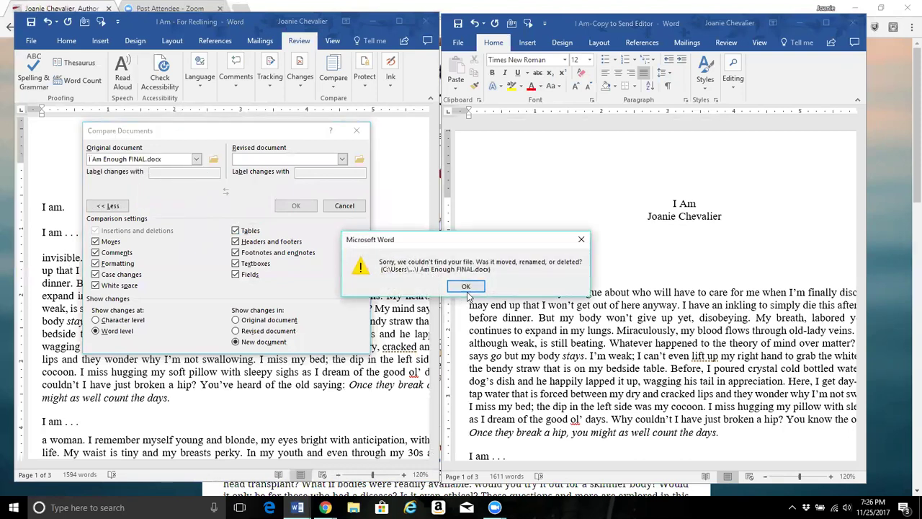
pyautogui.click(466, 286)
# Step: Compare "I Am-Copy to Send Editor" as the original with "I Am - For Redlining" as the revised version in a new document
pyautogui.click(195, 159)
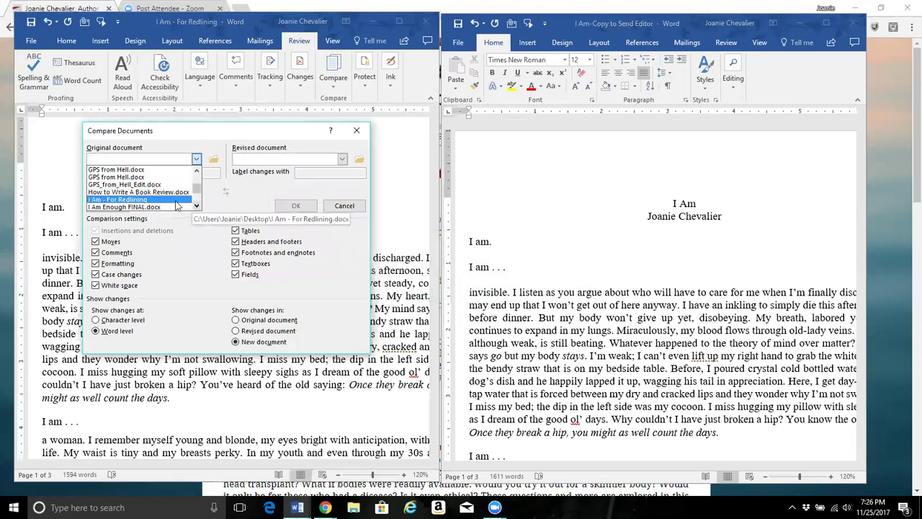
pyautogui.click(196, 207)
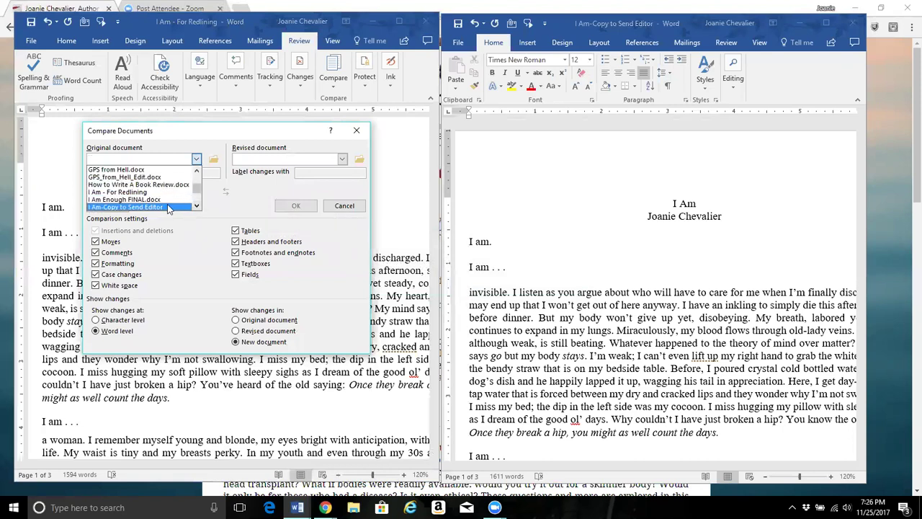
pyautogui.click(169, 207)
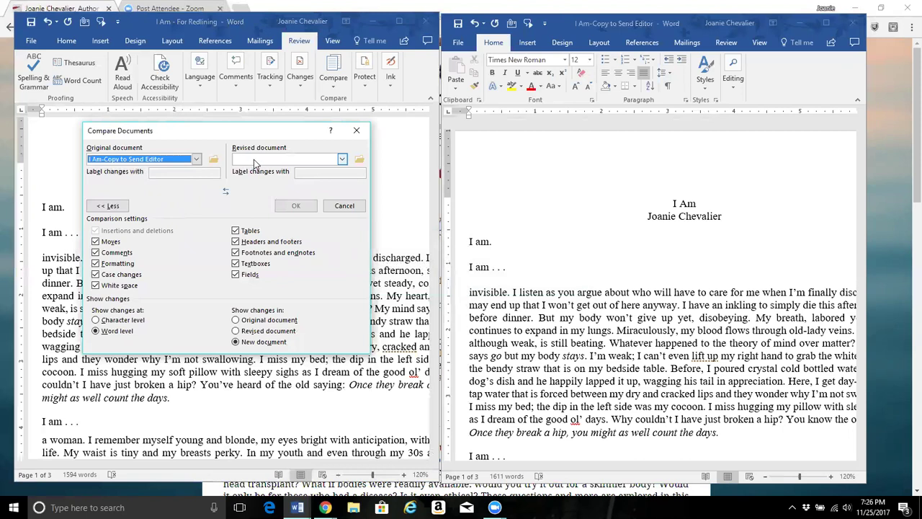
pyautogui.click(254, 159)
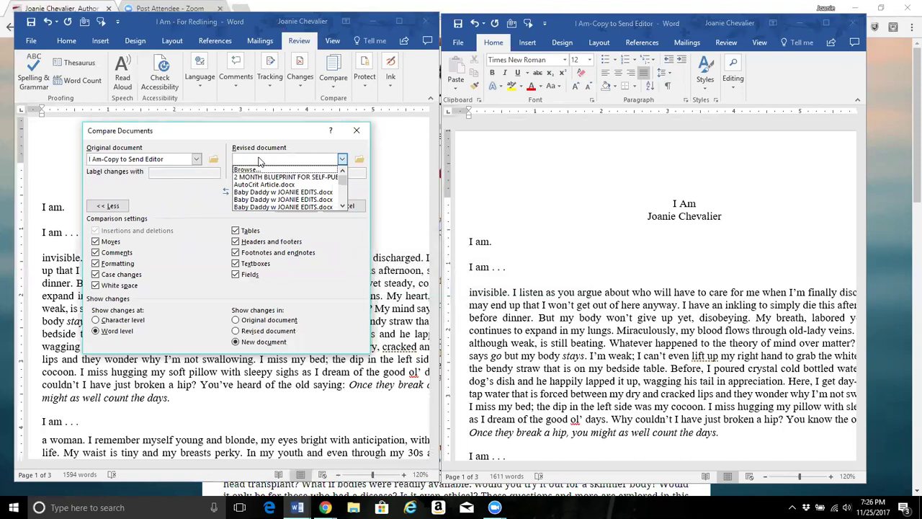
pyautogui.scroll(-2, 261, 161)
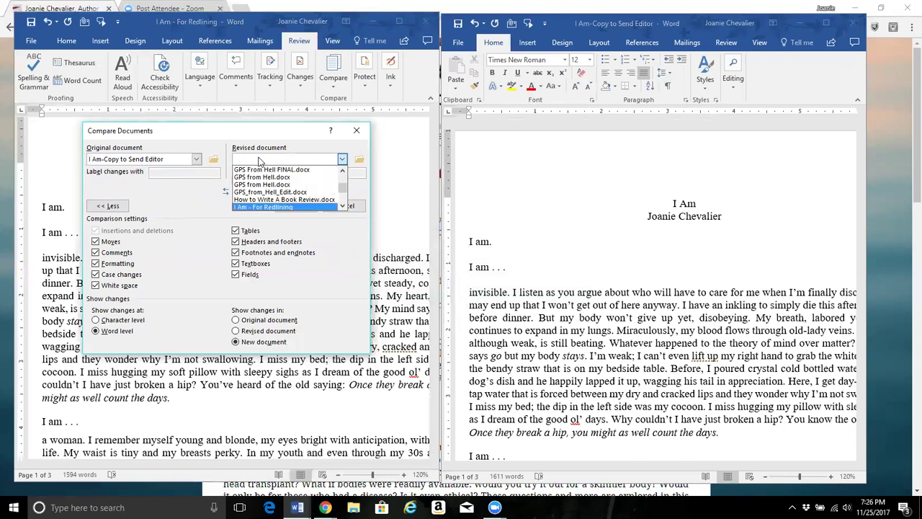
pyautogui.click(287, 207)
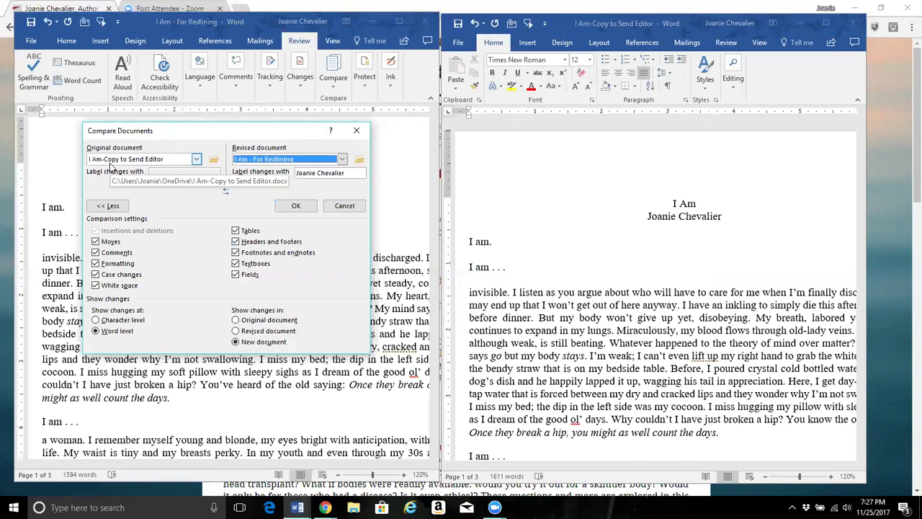
pyautogui.click(297, 207)
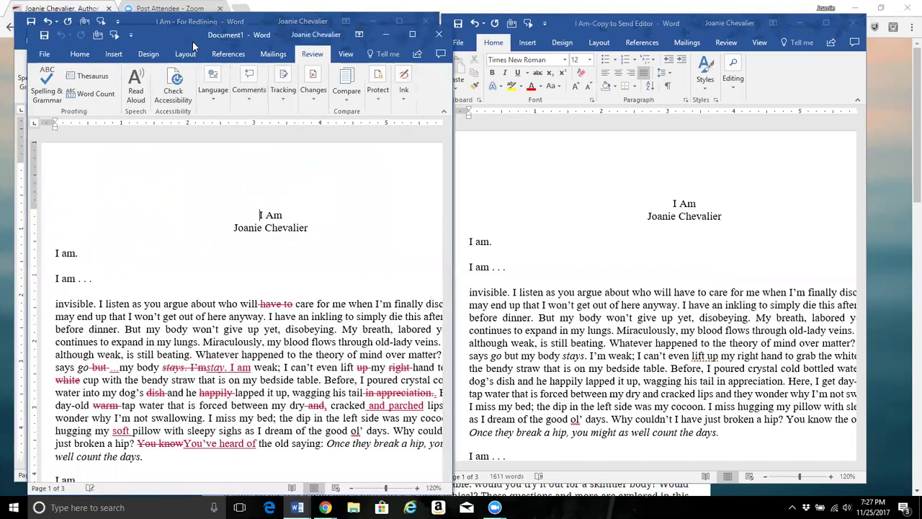
# Step: Maximize the comparison document and examine the insertions and deletions marked throughout the first page
pyautogui.moveTo(193, 47); pyautogui.dragTo(422, 100)
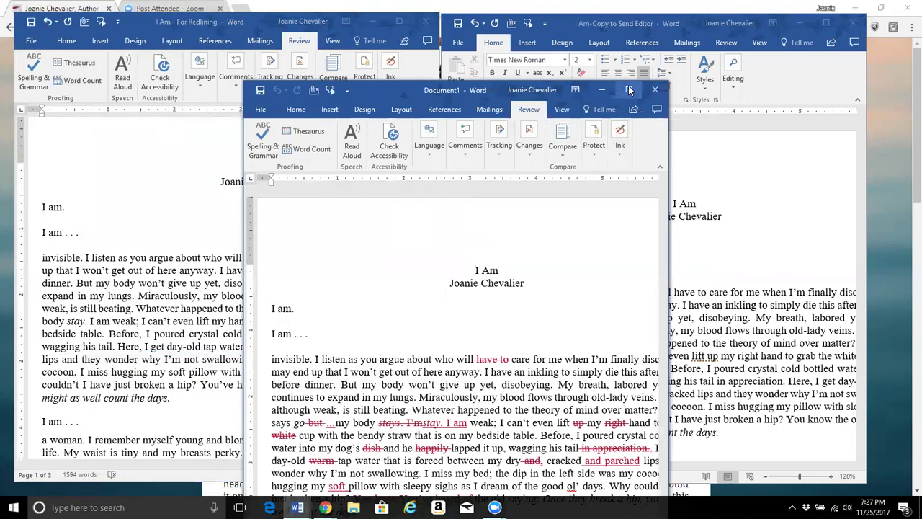
pyautogui.press('super+Up')
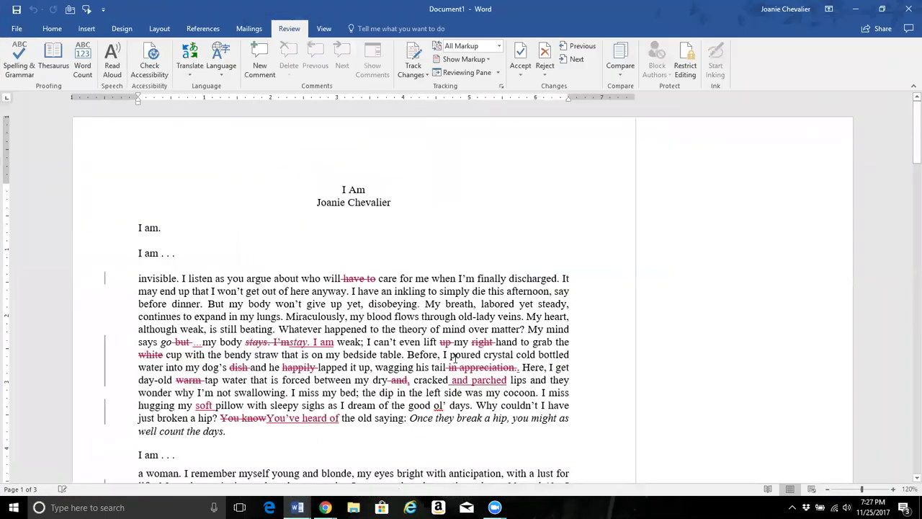
pyautogui.click(377, 354)
pyautogui.scroll(-3, 380, 343)
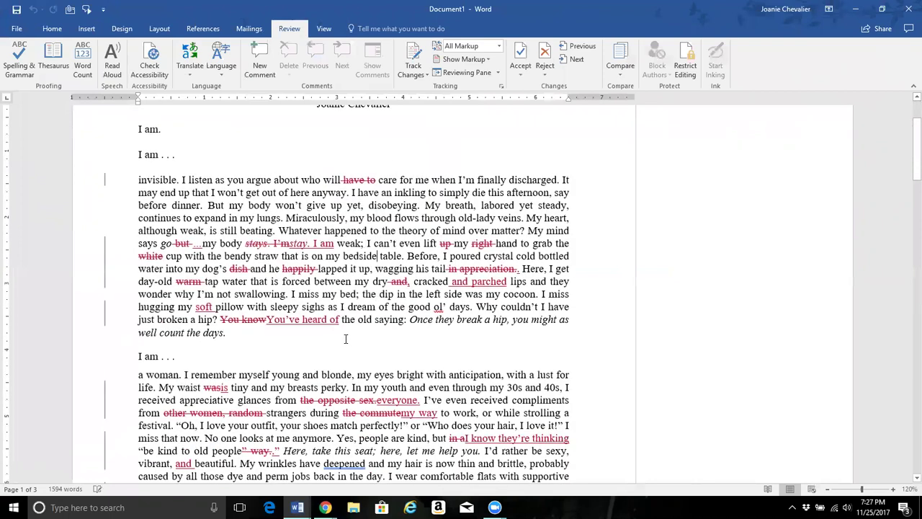
pyautogui.scroll(-3, 347, 339)
pyautogui.scroll(-9, 410, 337)
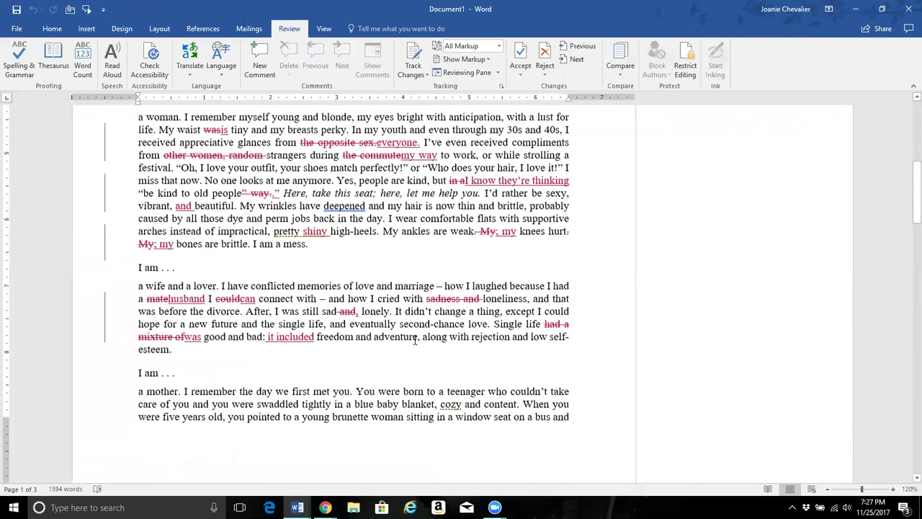
pyautogui.scroll(10, 387, 349)
pyautogui.scroll(1, 387, 349)
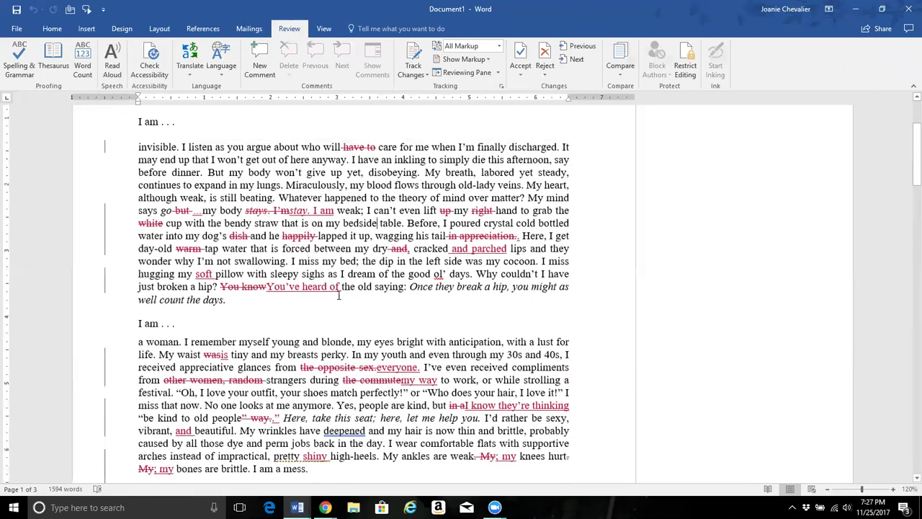
pyautogui.scroll(4, 340, 295)
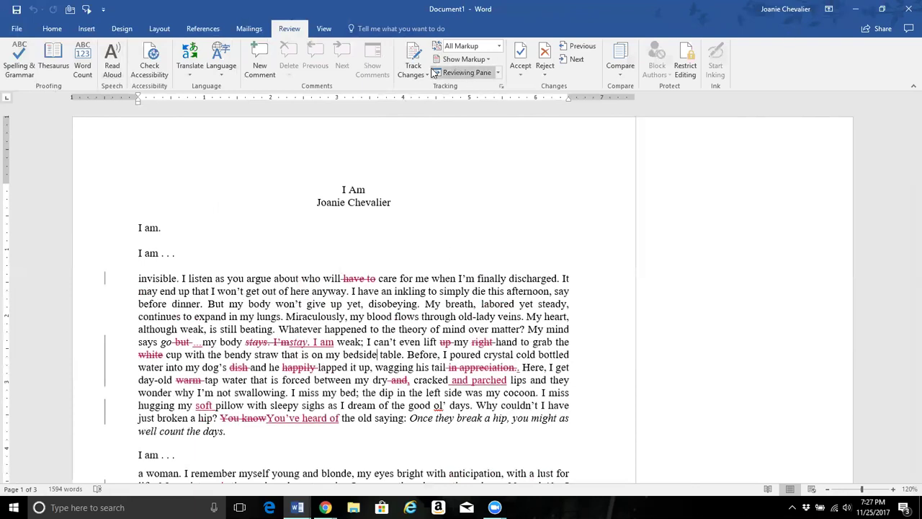
# Step: Set the comparison document's balloons option to show all revisions inline
pyautogui.click(52, 29)
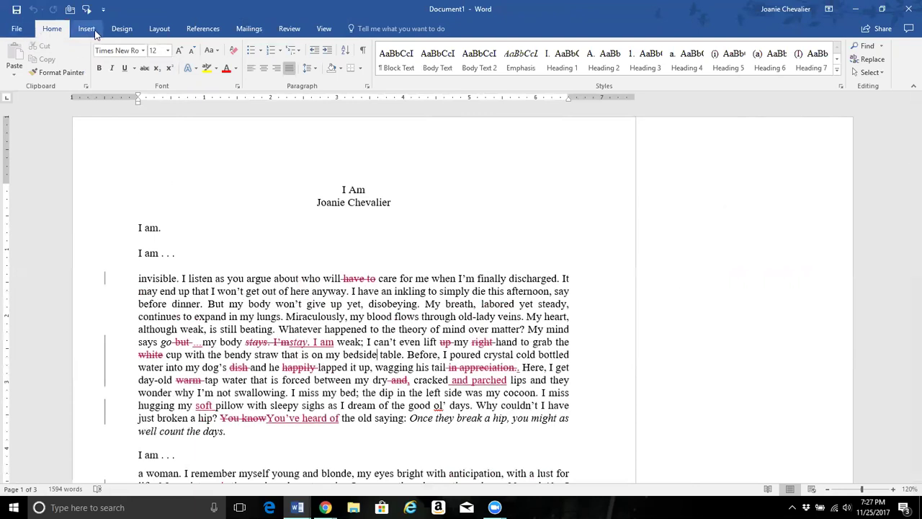
pyautogui.click(288, 30)
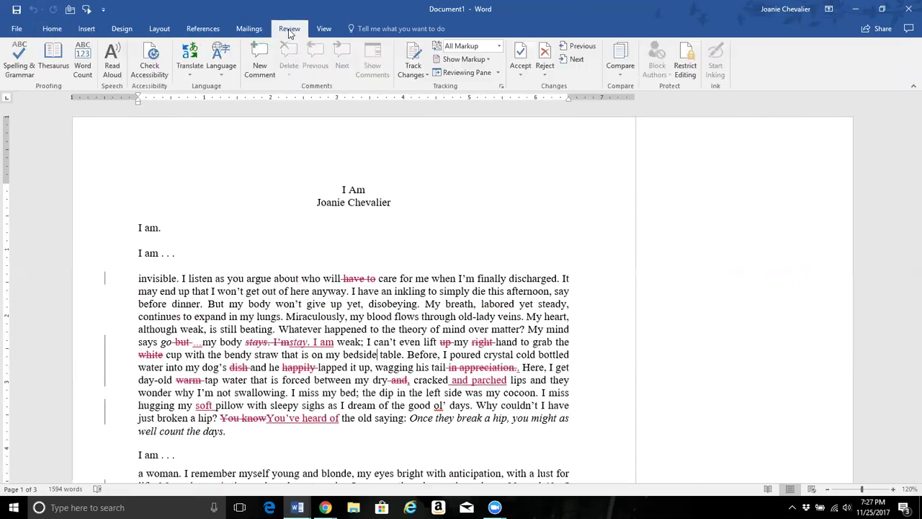
pyautogui.click(487, 62)
pyautogui.moveTo(479, 130)
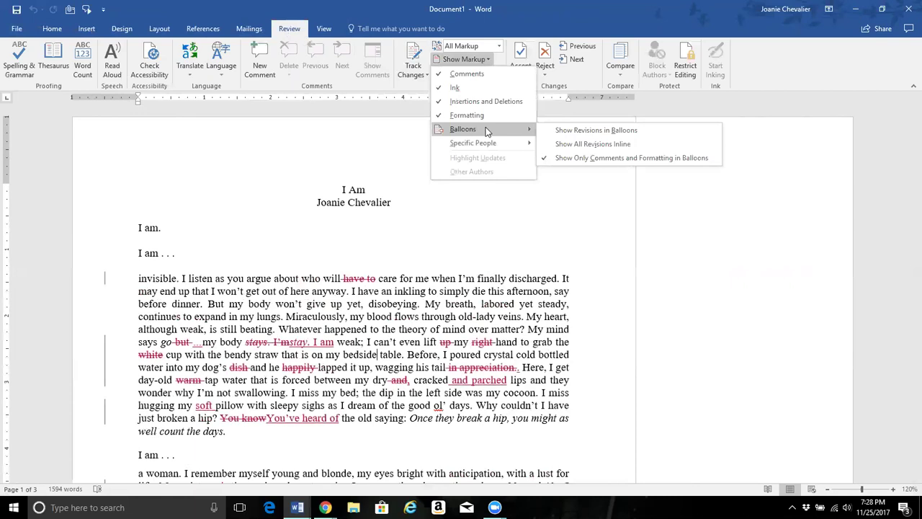
pyautogui.click(592, 144)
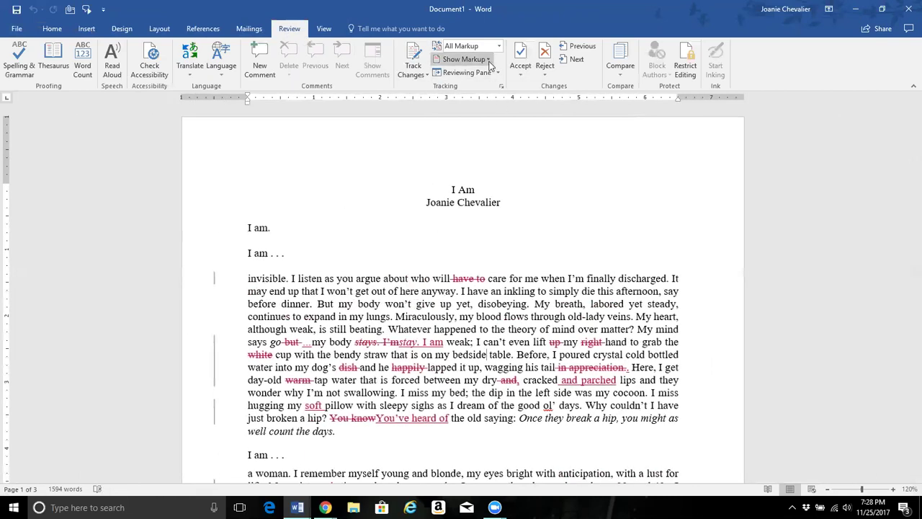
# Step: Select All Markup for the comparison document and minimize all three Word documents to switch to the website in Chrome
pyautogui.click(498, 46)
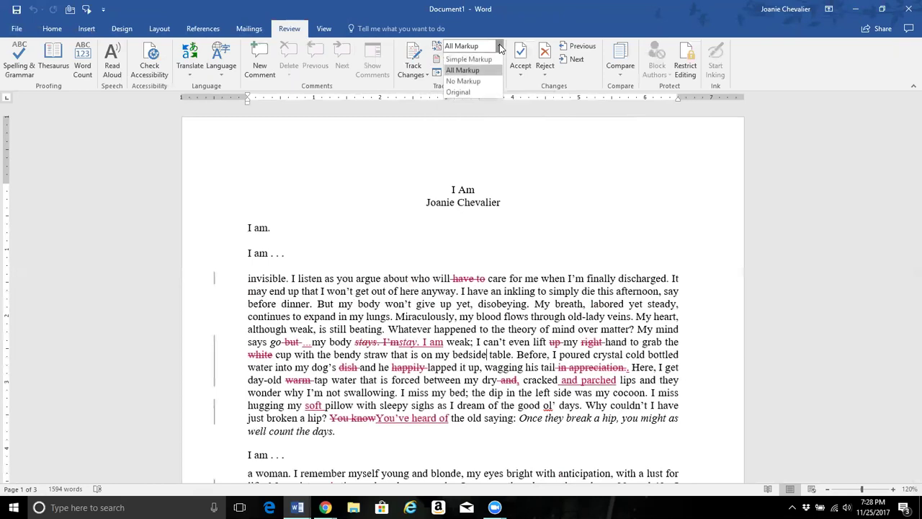
pyautogui.click(473, 72)
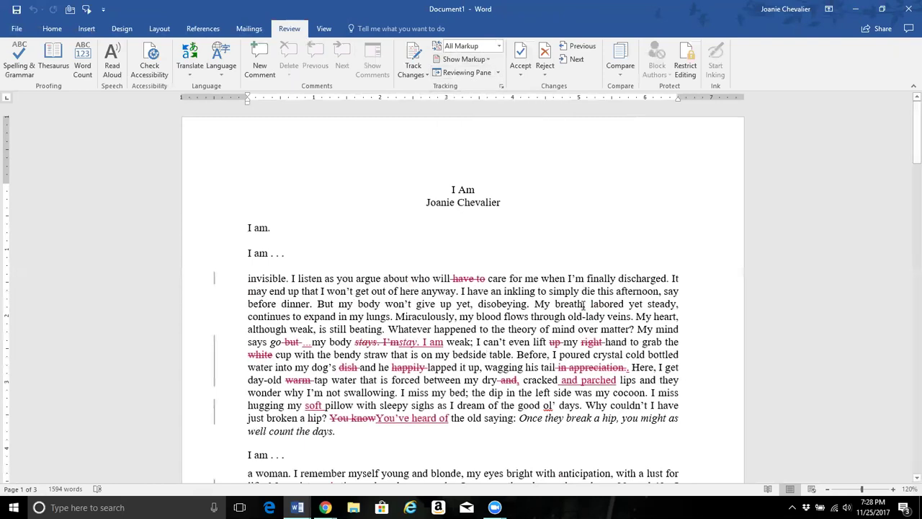
pyautogui.click(857, 8)
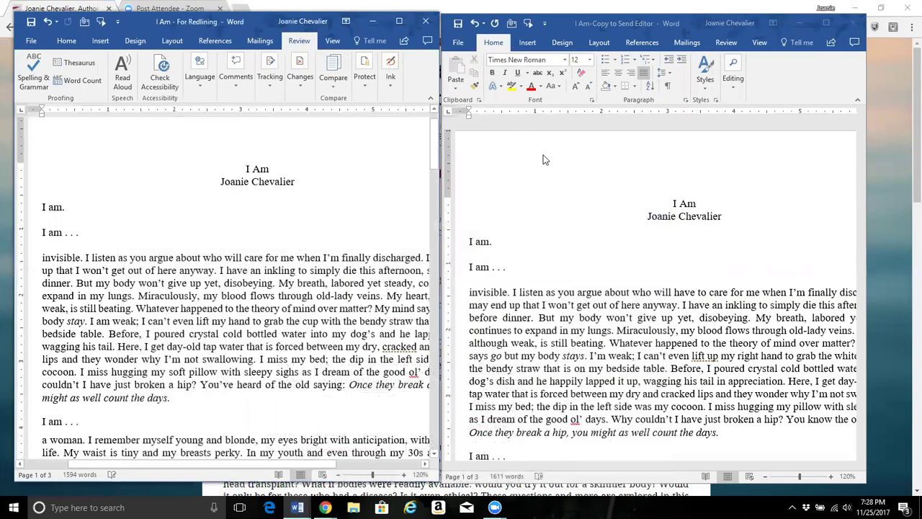
pyautogui.click(372, 26)
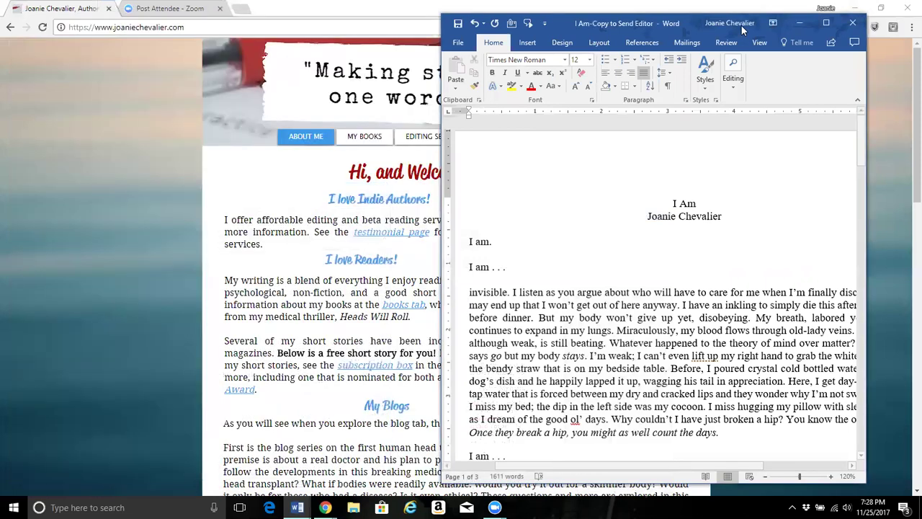
pyautogui.click(799, 23)
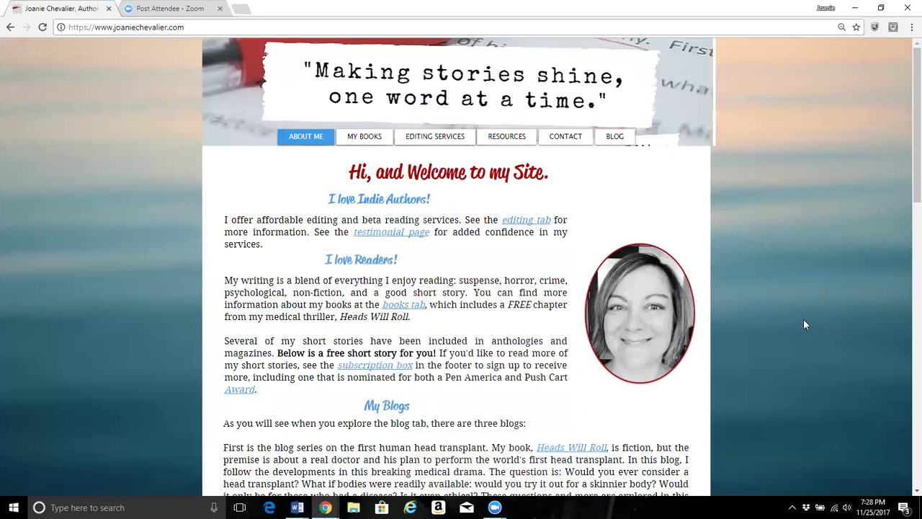
# Step: Review the services and word-count prices on the website's Editing Services page and open the client testimonials
pyautogui.moveTo(435, 140)
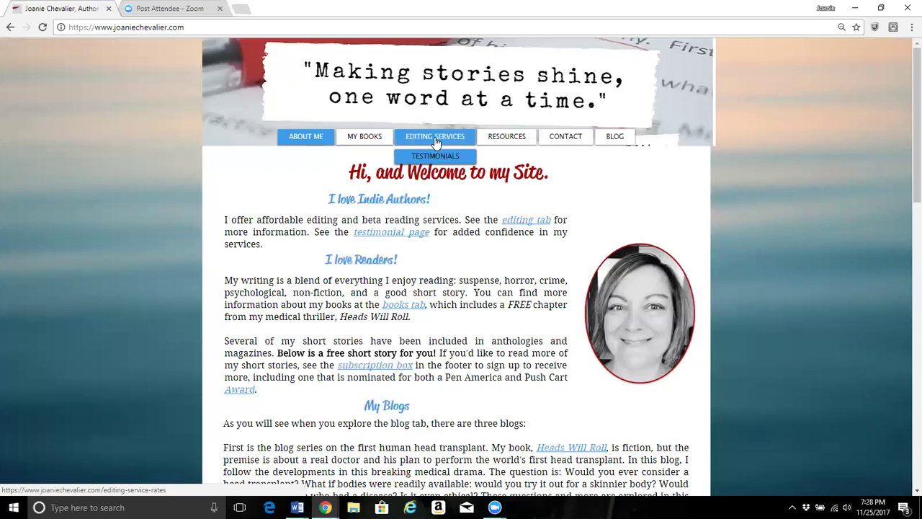
pyautogui.click(436, 140)
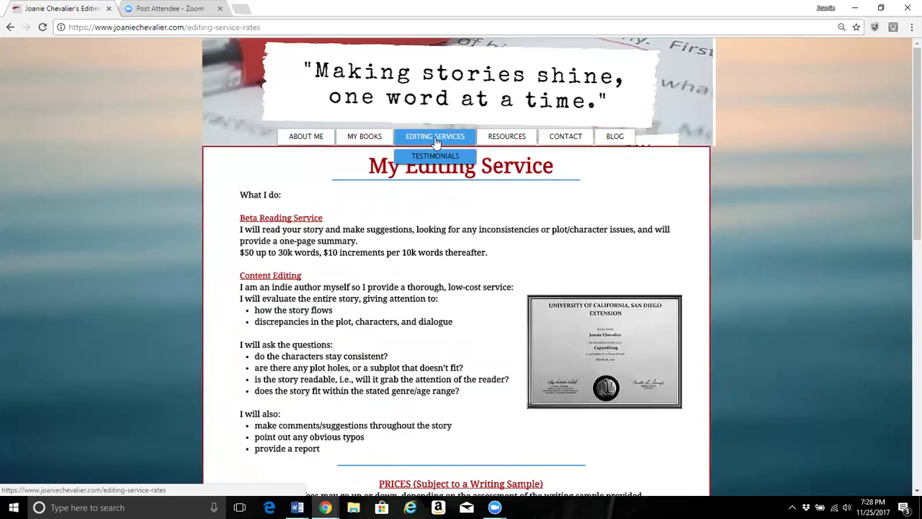
pyautogui.scroll(-2, 674, 342)
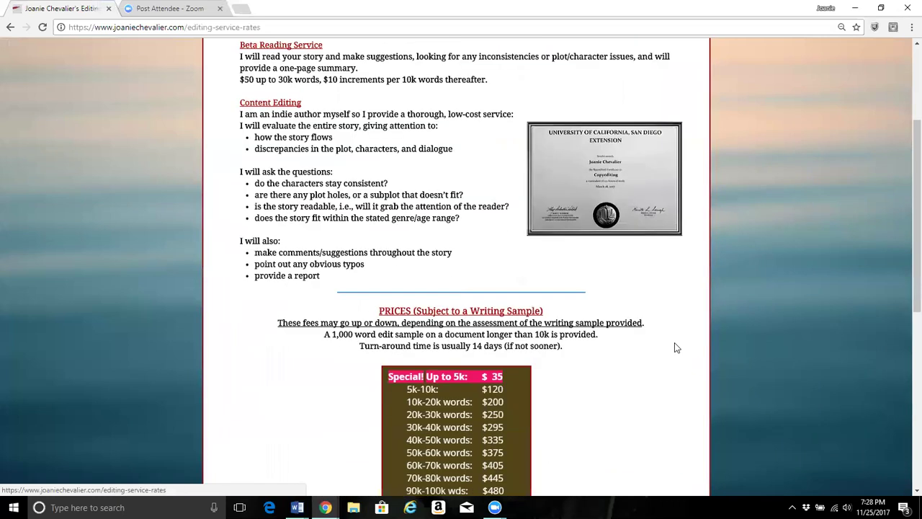
pyautogui.scroll(-2, 677, 349)
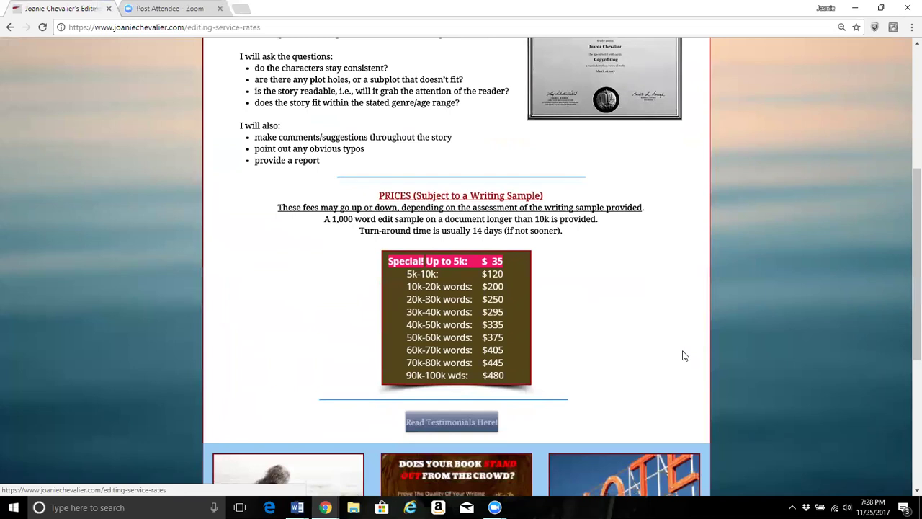
pyautogui.click(448, 423)
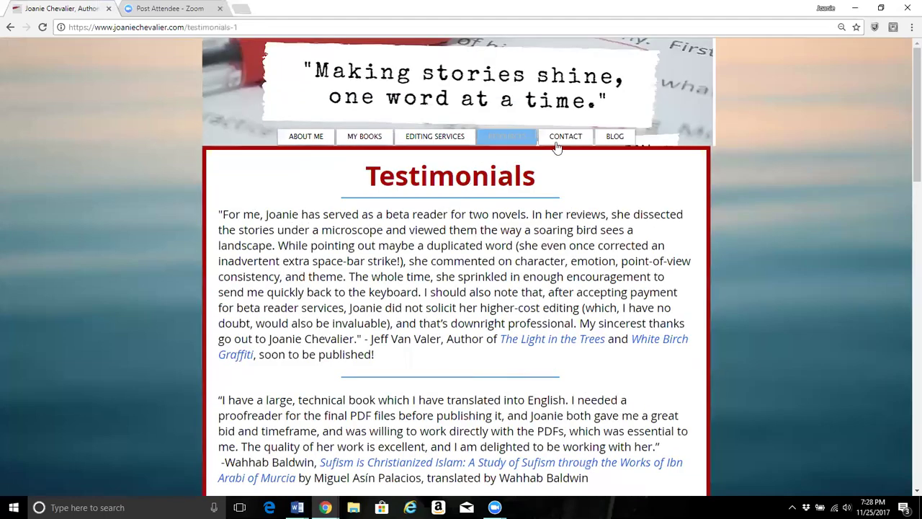
# Step: Examine the website's Contact page down to the newsletter sign-up form, and open and close its instant message box
pyautogui.click(569, 140)
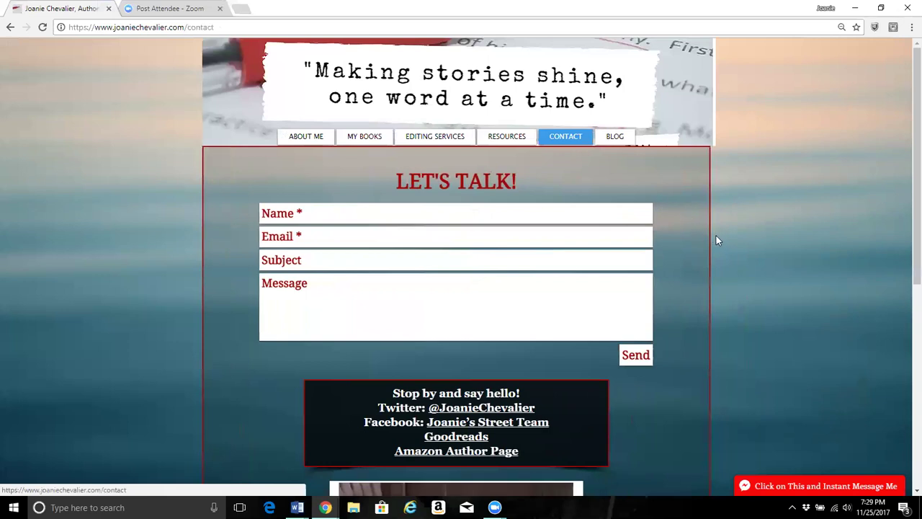
pyautogui.scroll(-4, 729, 236)
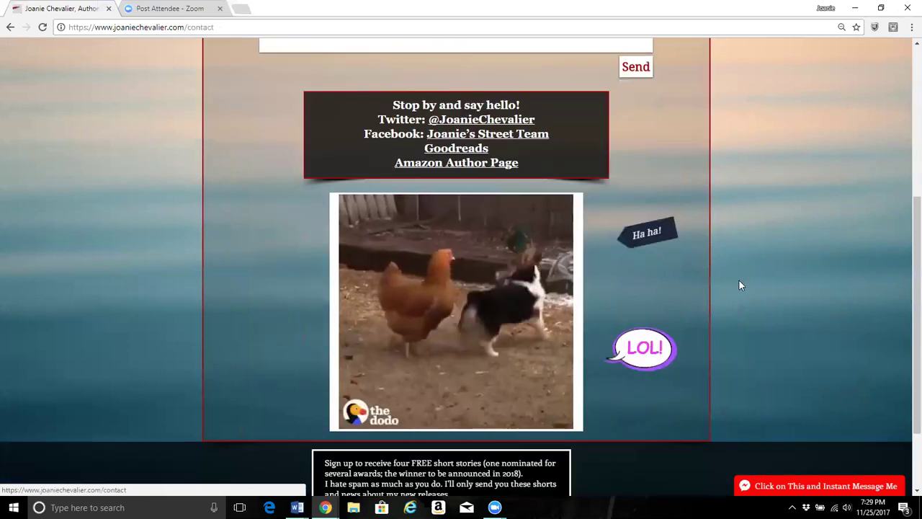
pyautogui.scroll(-2, 744, 287)
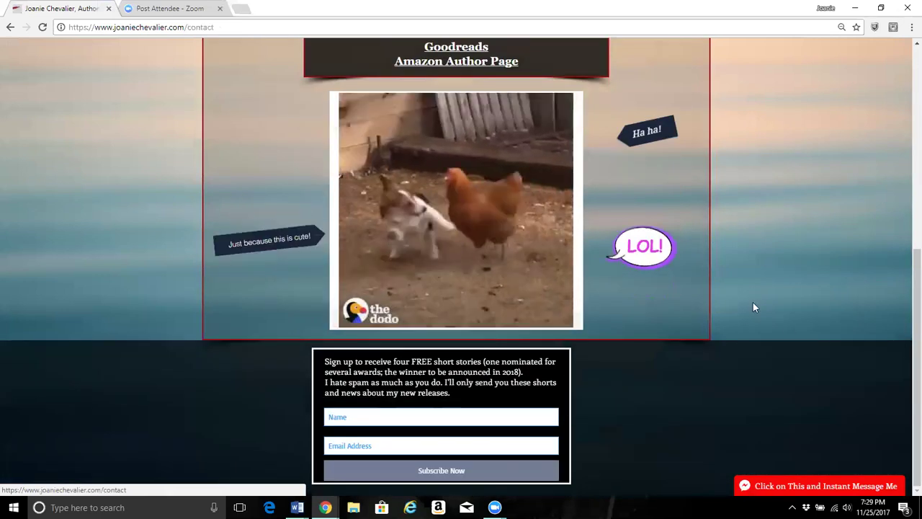
pyautogui.scroll(1, 754, 303)
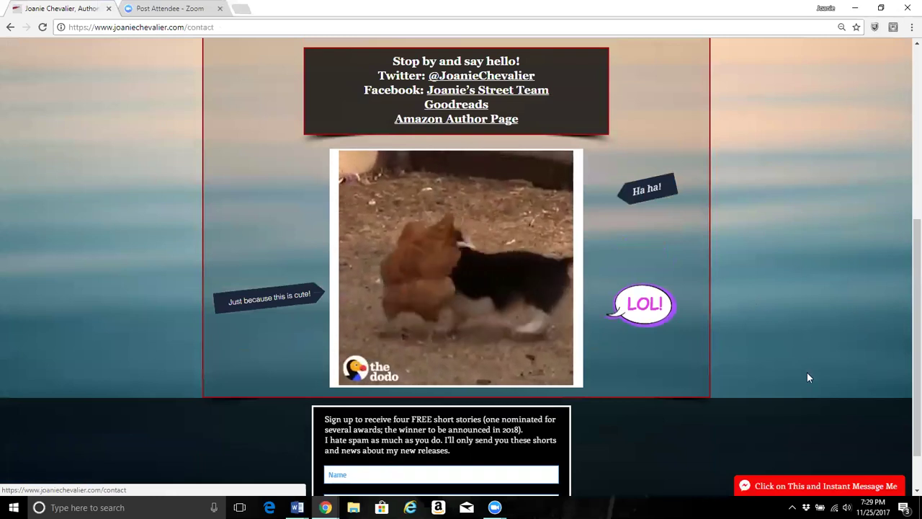
pyautogui.click(834, 490)
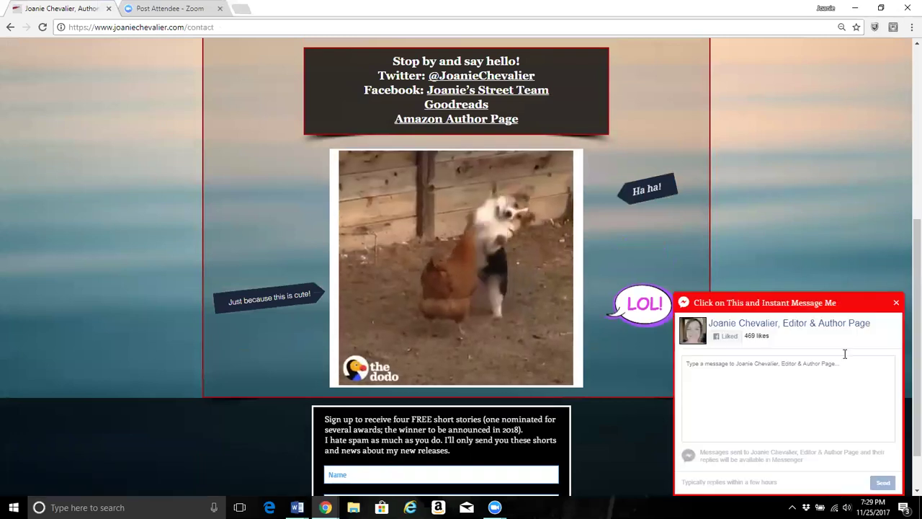
pyautogui.click(852, 299)
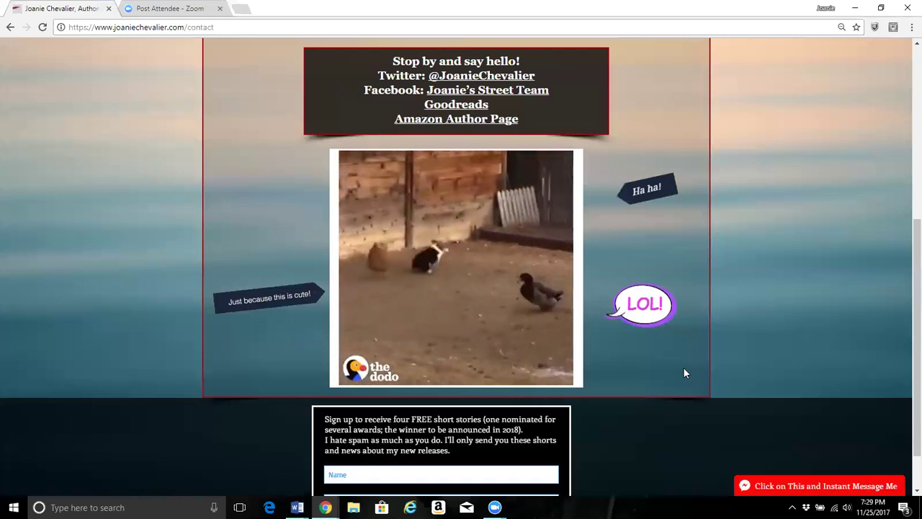
# Step: Turn on the sound of the Contact page's chicken and puppy video at a low volume
pyautogui.moveTo(528, 374)
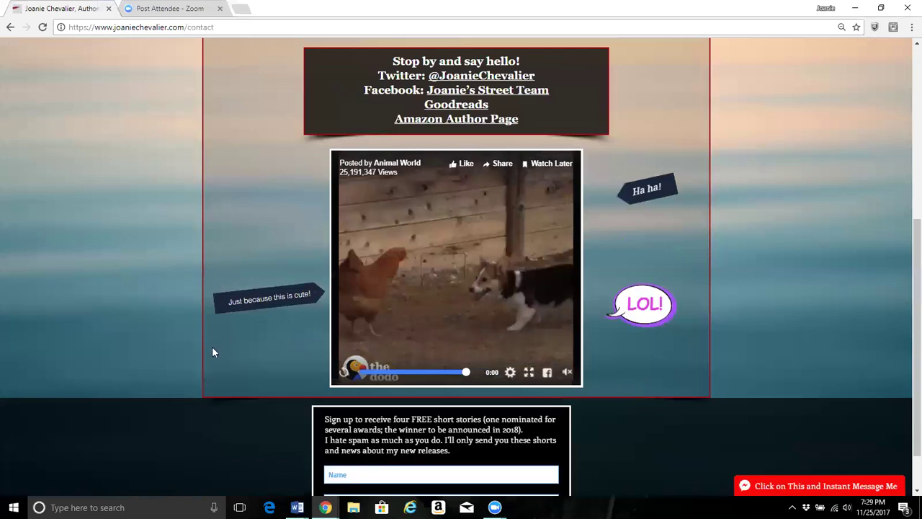
pyautogui.moveTo(567, 374)
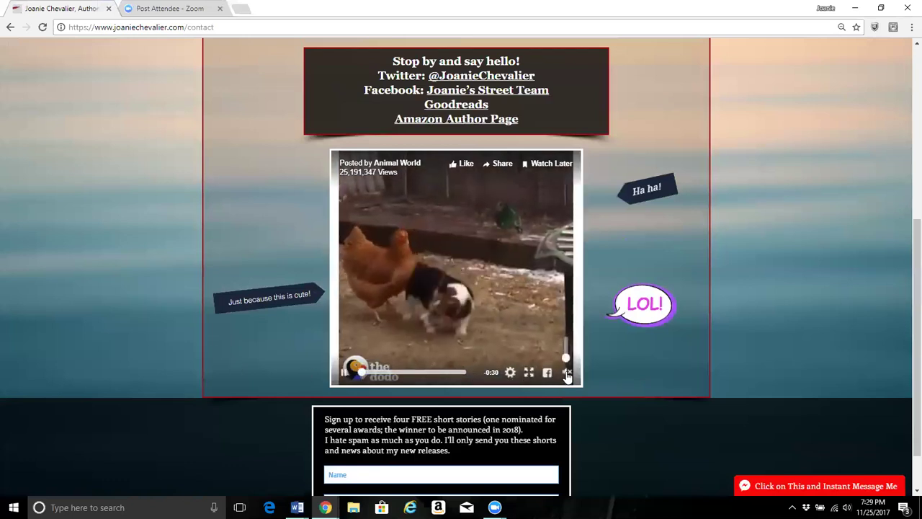
pyautogui.moveTo(565, 358)
pyautogui.mouseDown()
pyautogui.moveTo(567, 342)
pyautogui.moveTo(566, 355)
pyautogui.mouseUp()
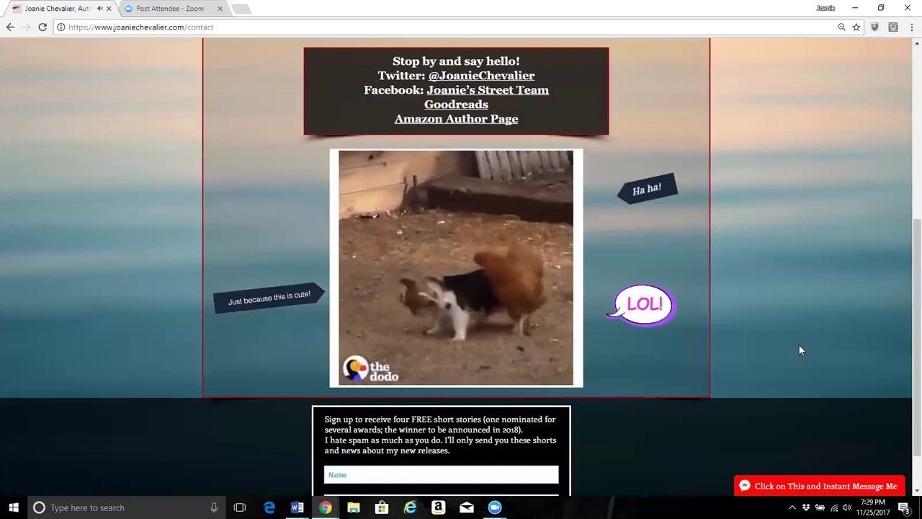